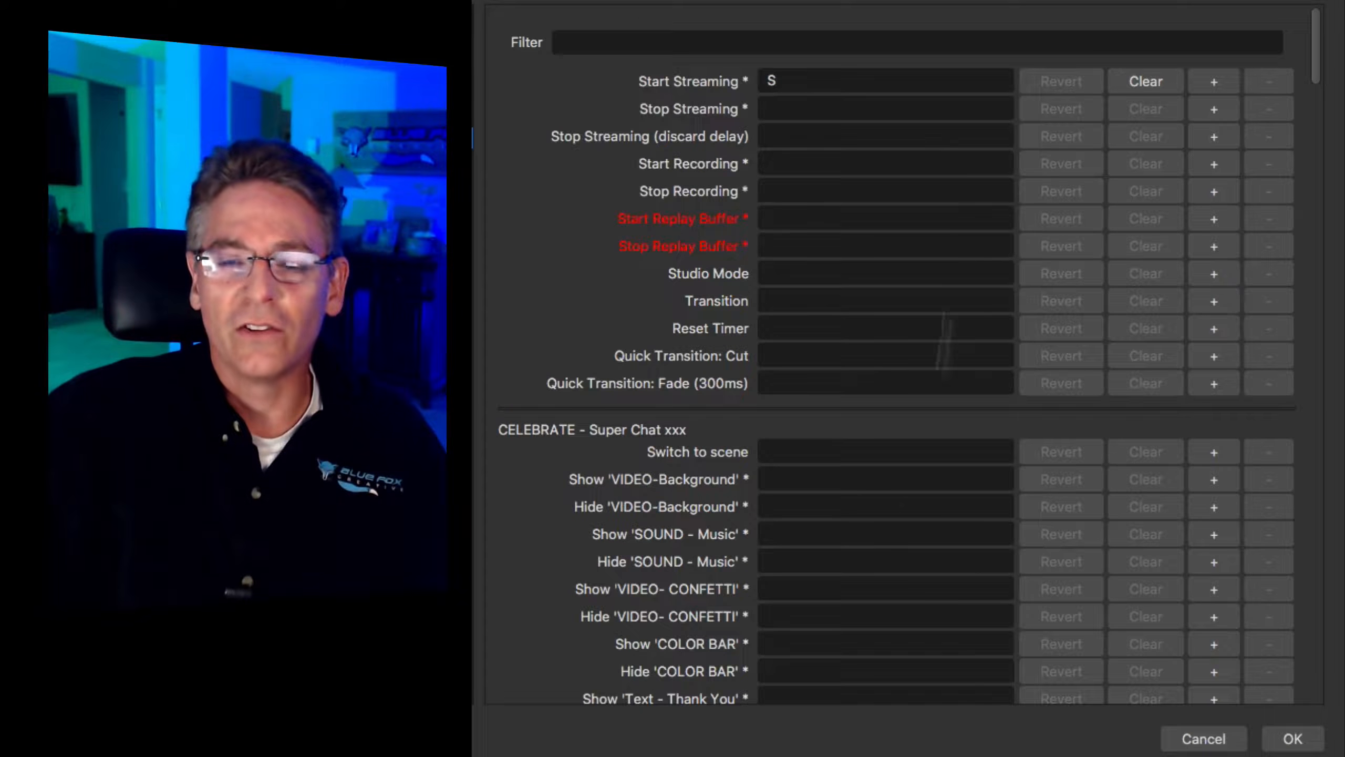
Step: Examine the hotkey list, from the streaming and recording commands to the scene, slideshow and microphone entries
scroll(993, 458, down, 8)
scroll(992, 463, up, 10)
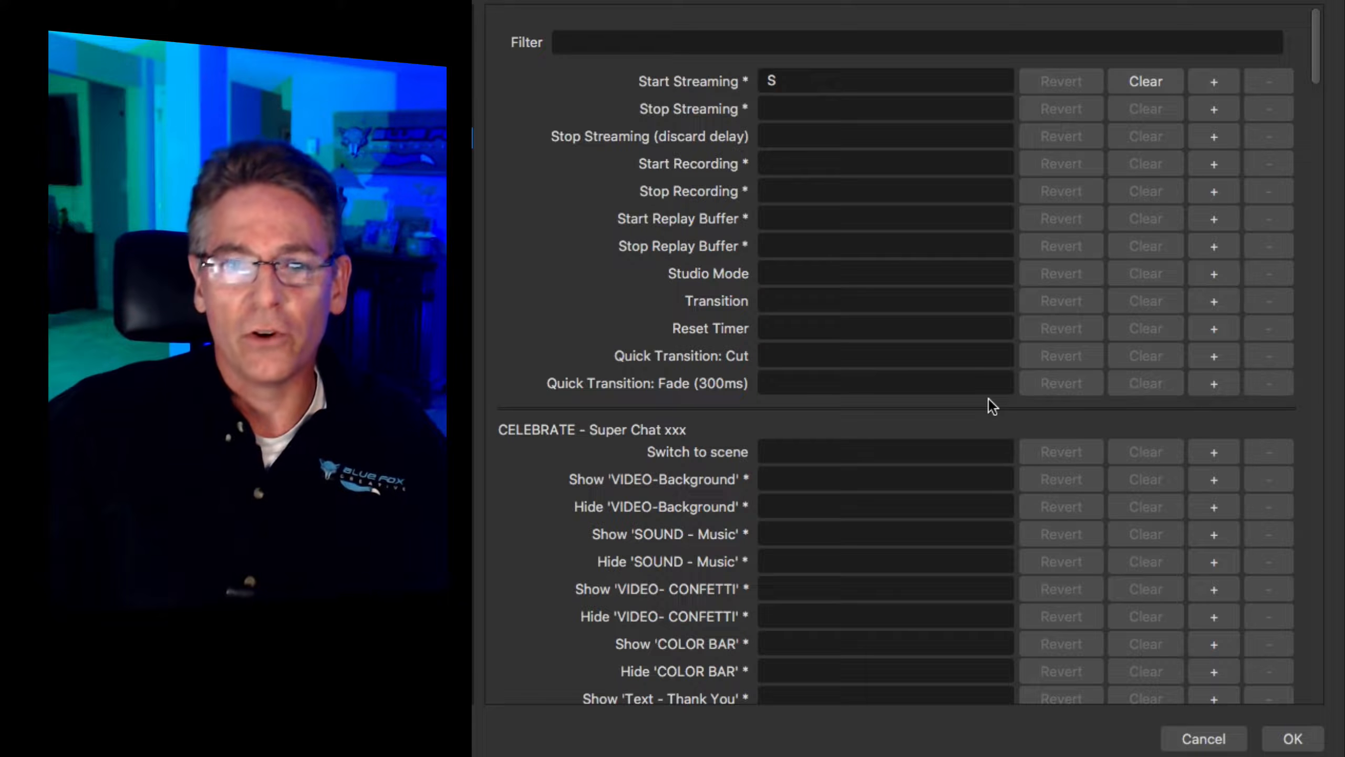
scroll(833, 238, down, 2)
scroll(832, 237, down, 6)
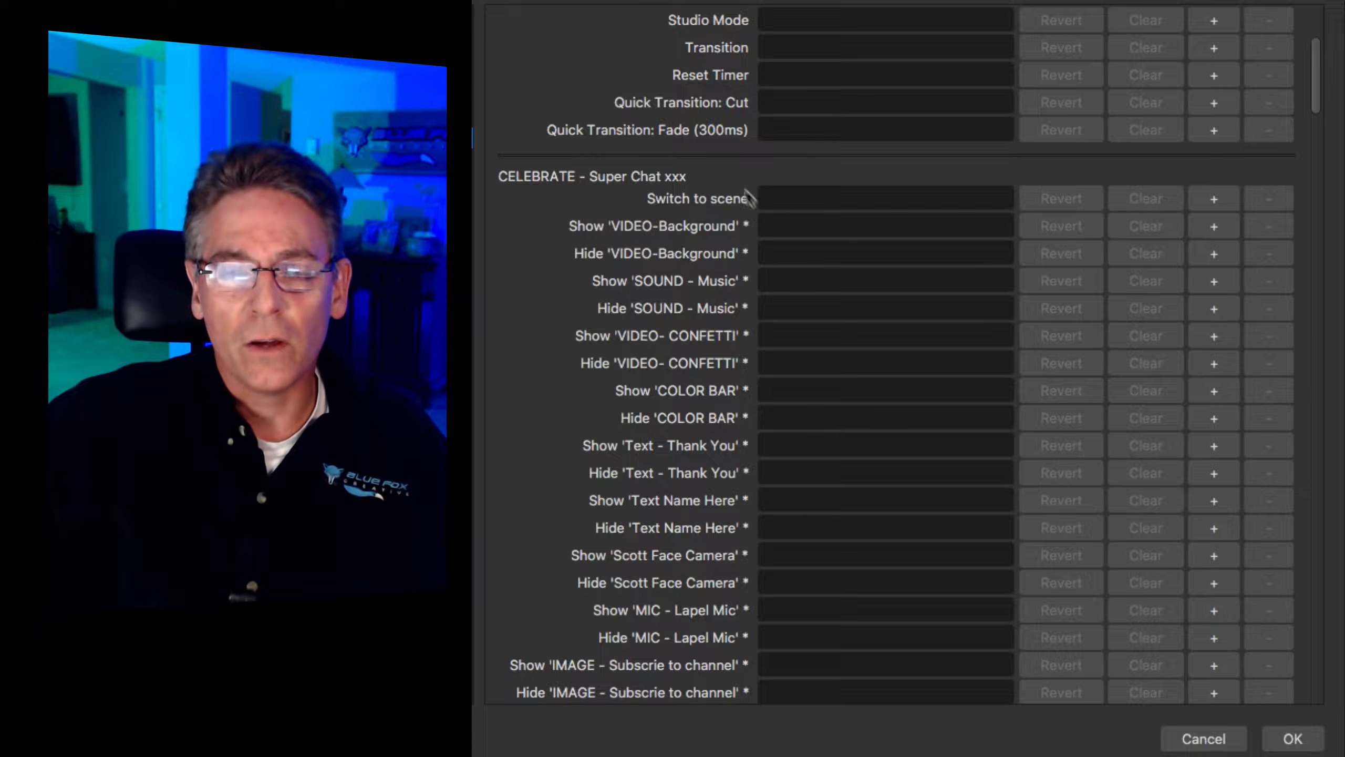
scroll(835, 409, down, 14)
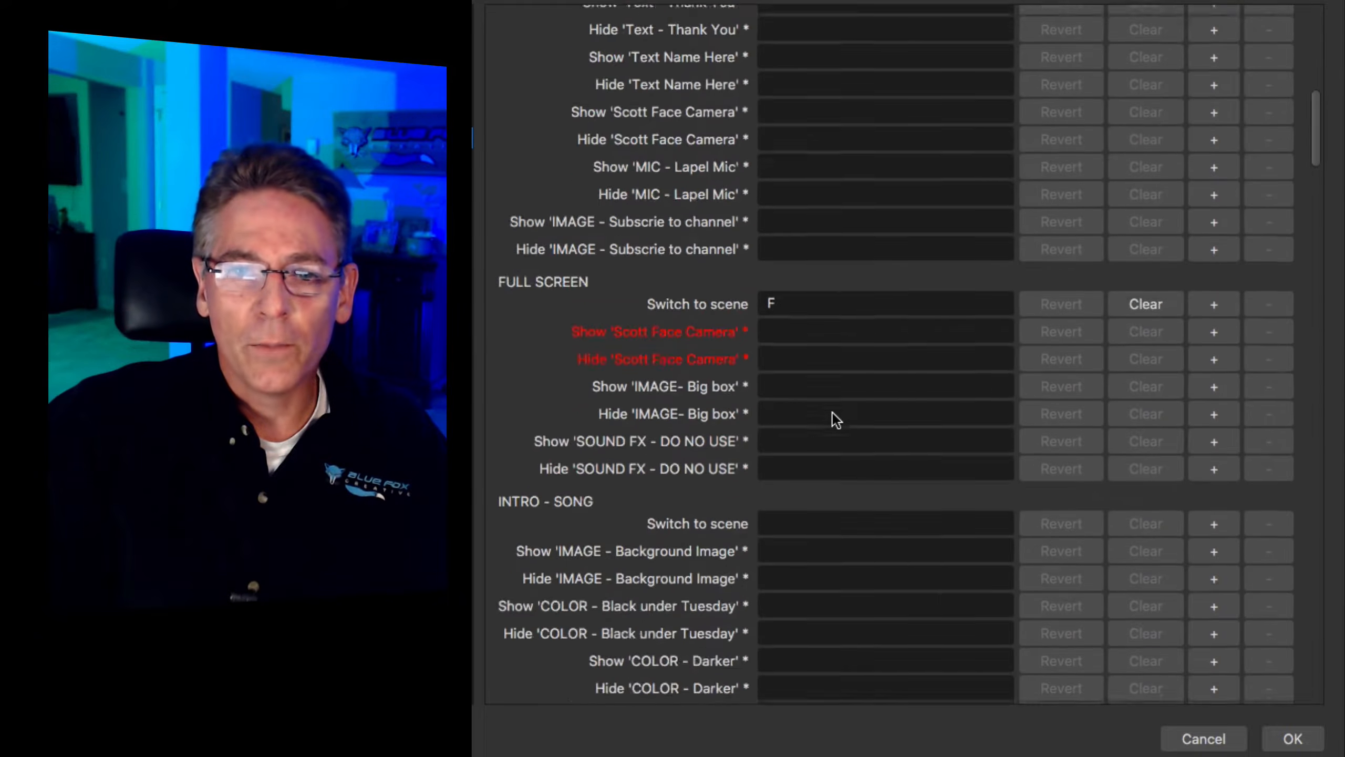
scroll(833, 419, up, 20)
scroll(835, 429, up, 2)
scroll(840, 448, down, 20)
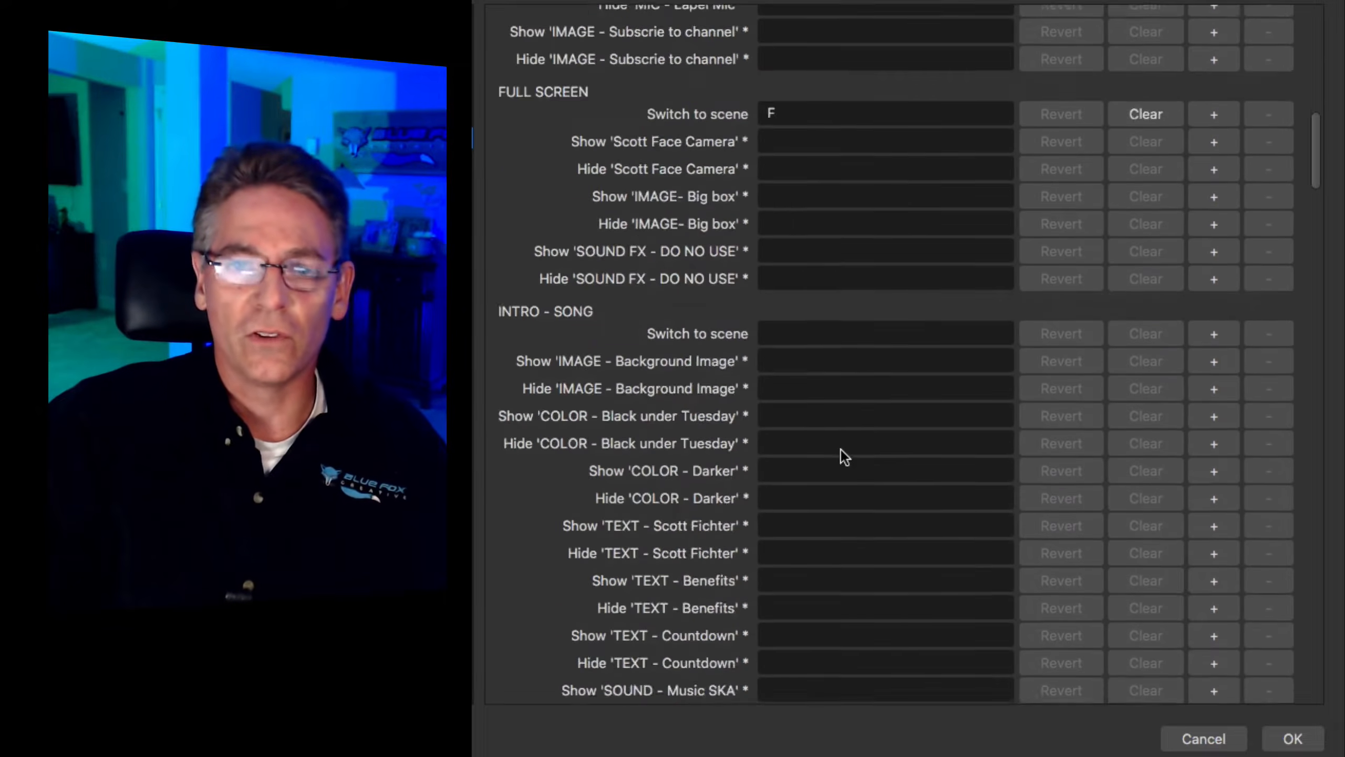
scroll(842, 452, down, 15)
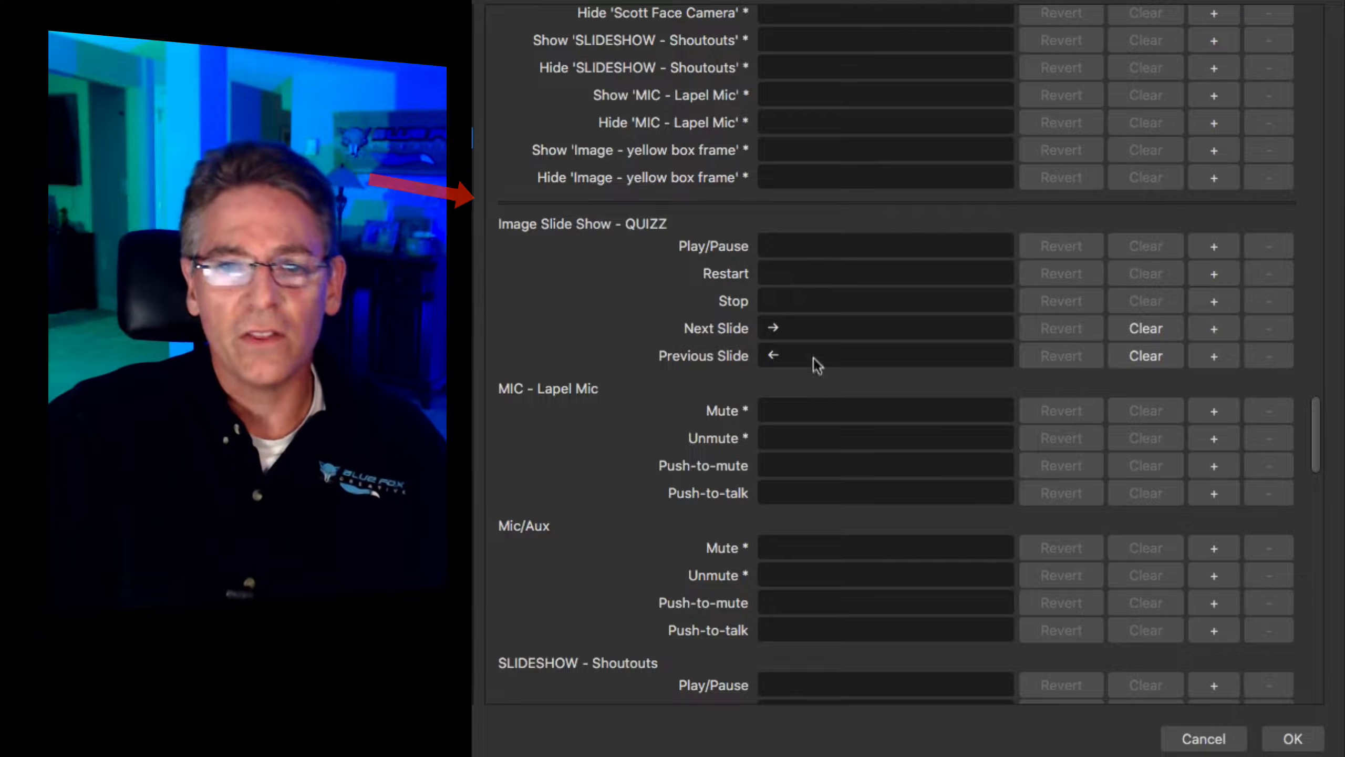
scroll(821, 382, down, 2)
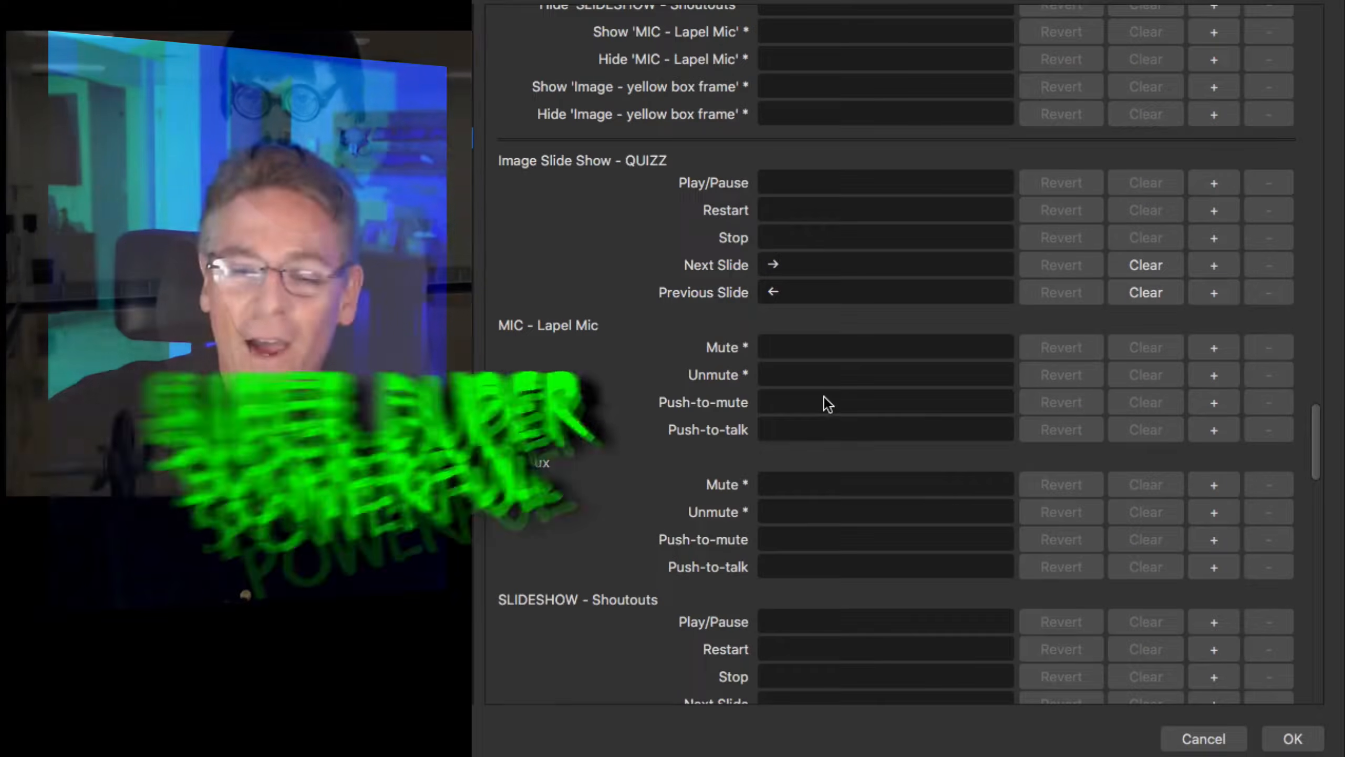
scroll(914, 218, up, 20)
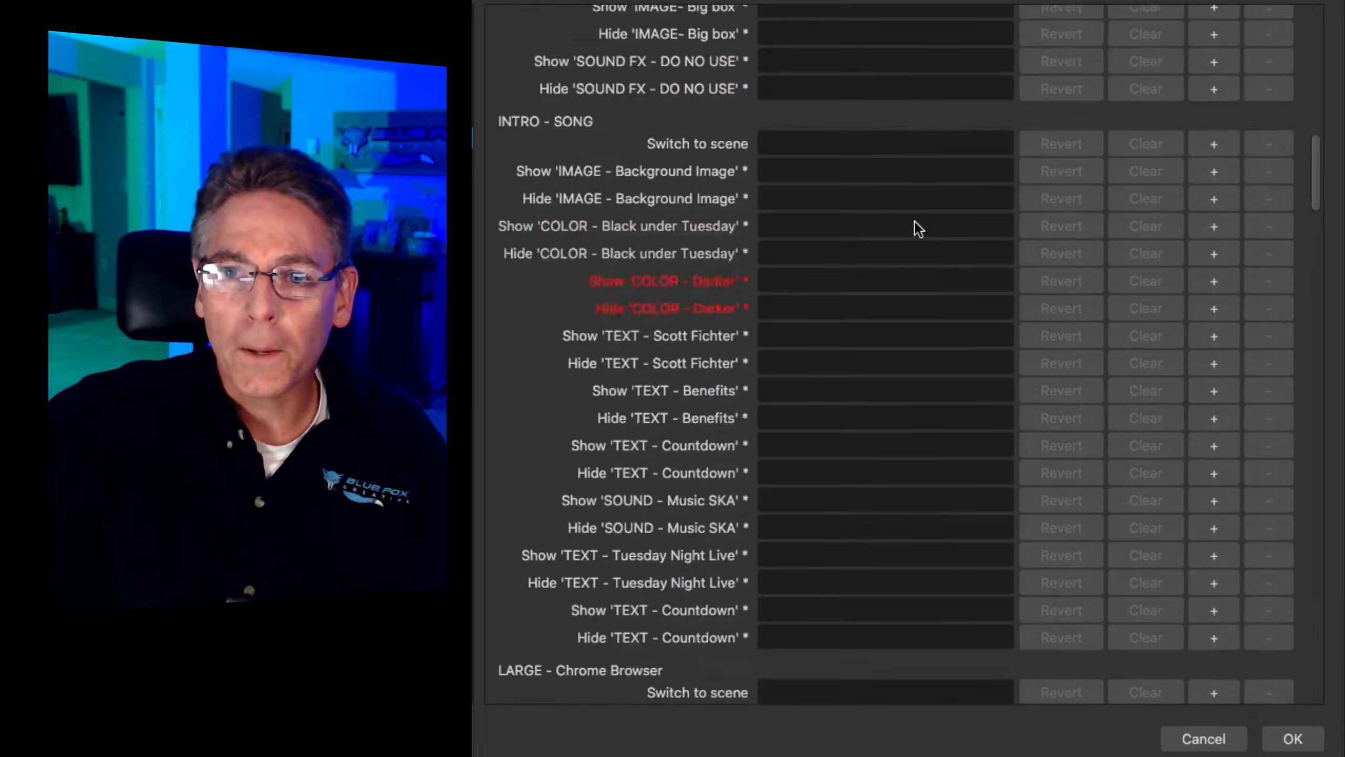
scroll(913, 217, up, 15)
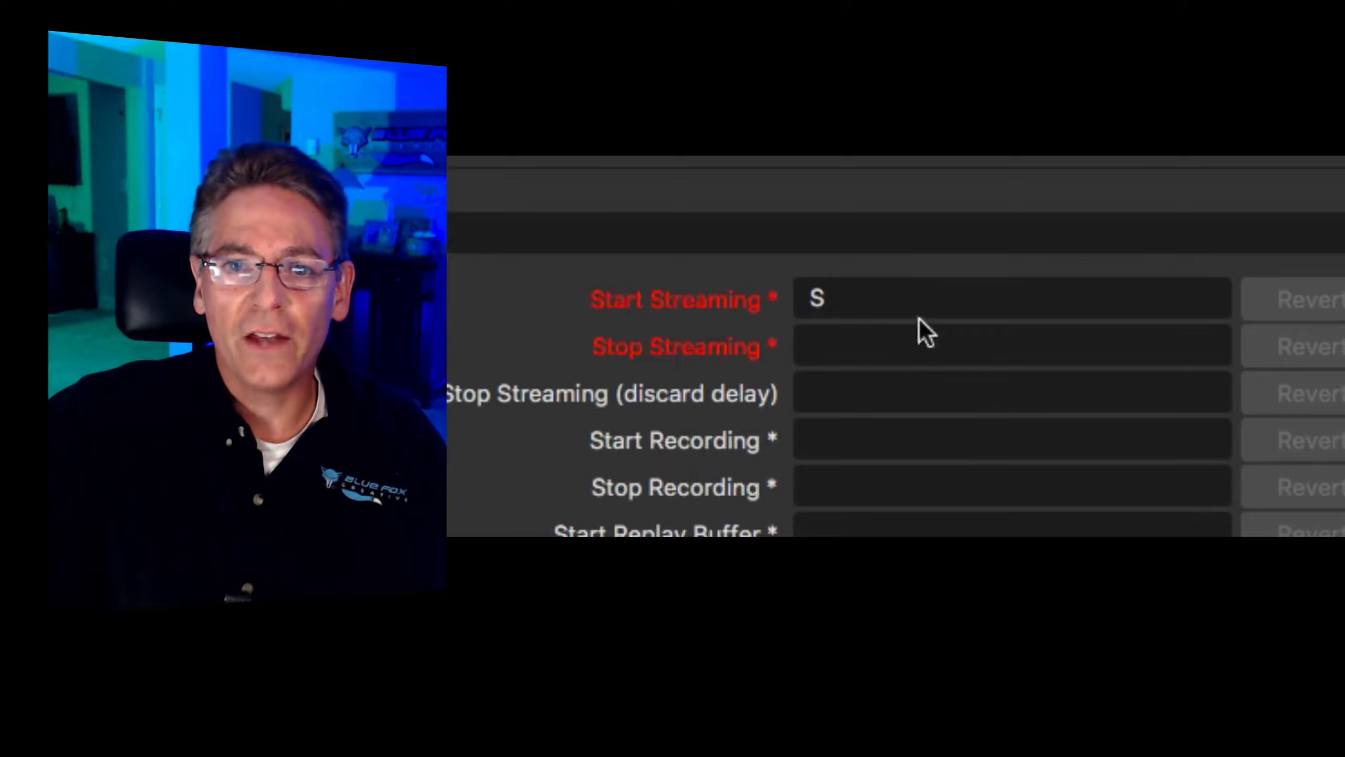
Step: Try H and J as two alternative hotkeys for Stop Streaming, and remove the J entry
click(842, 309)
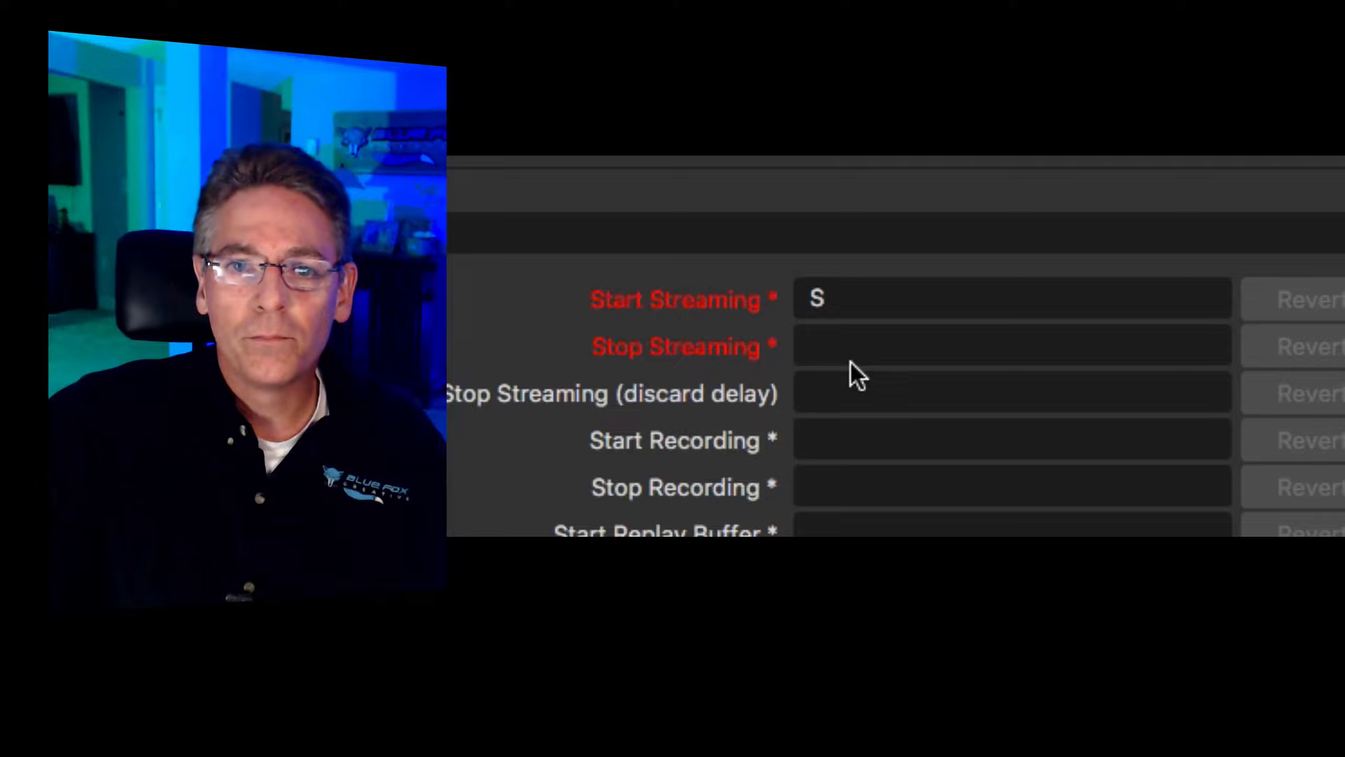
click(851, 362)
key(s)
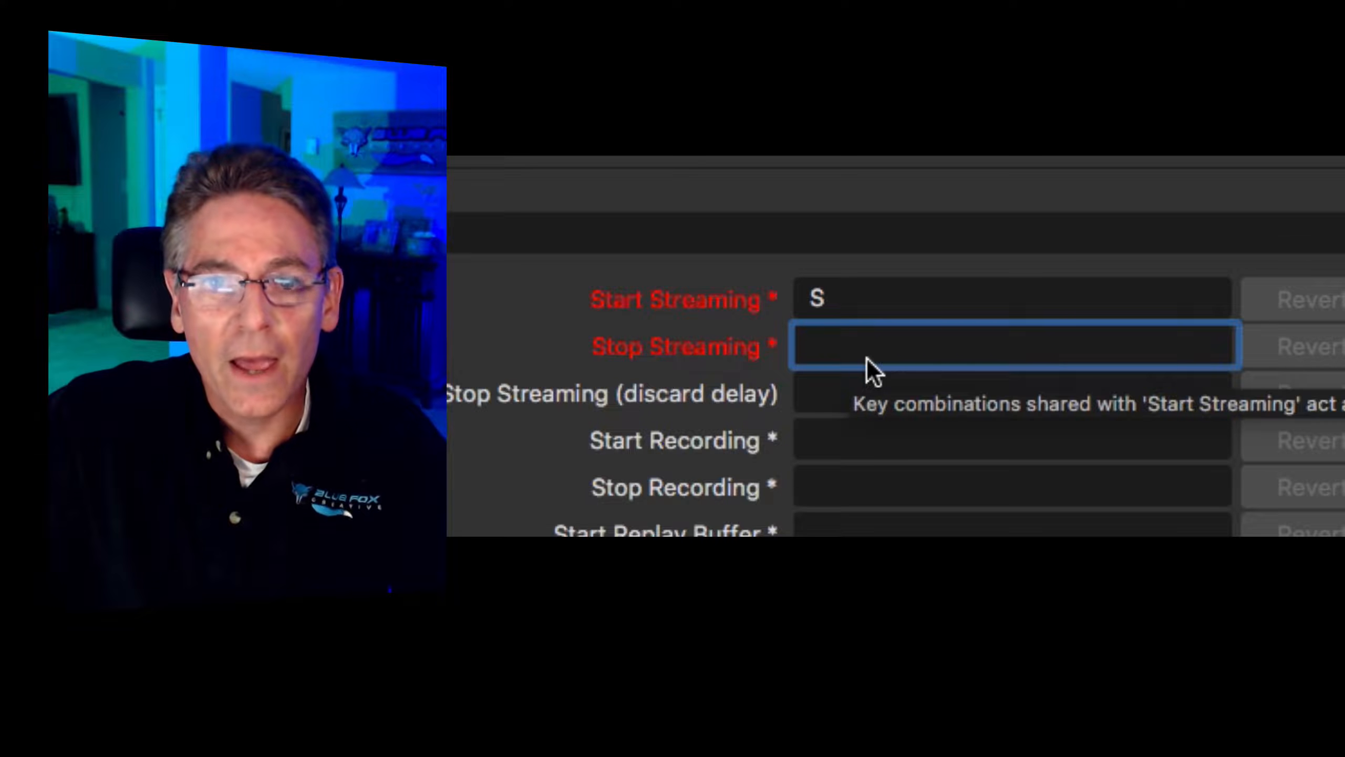
key(f)
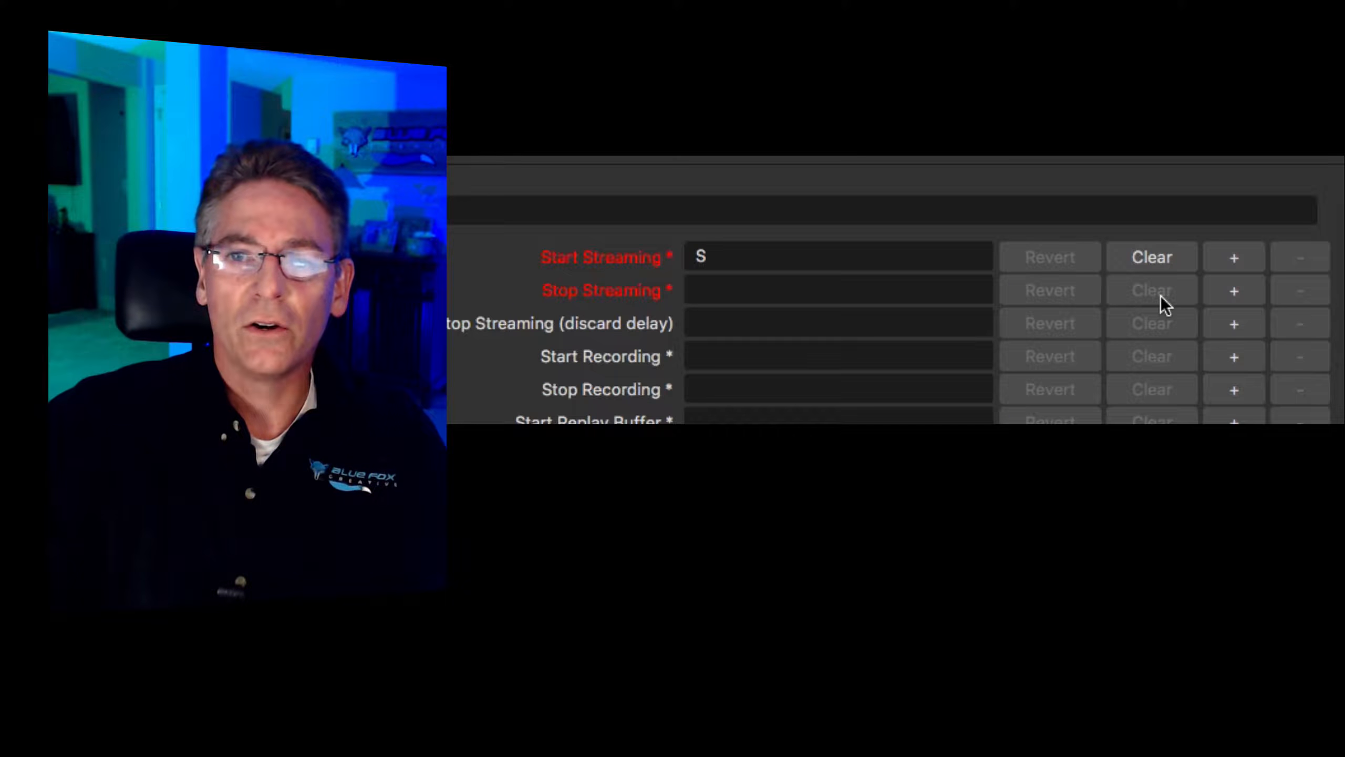
click(1251, 295)
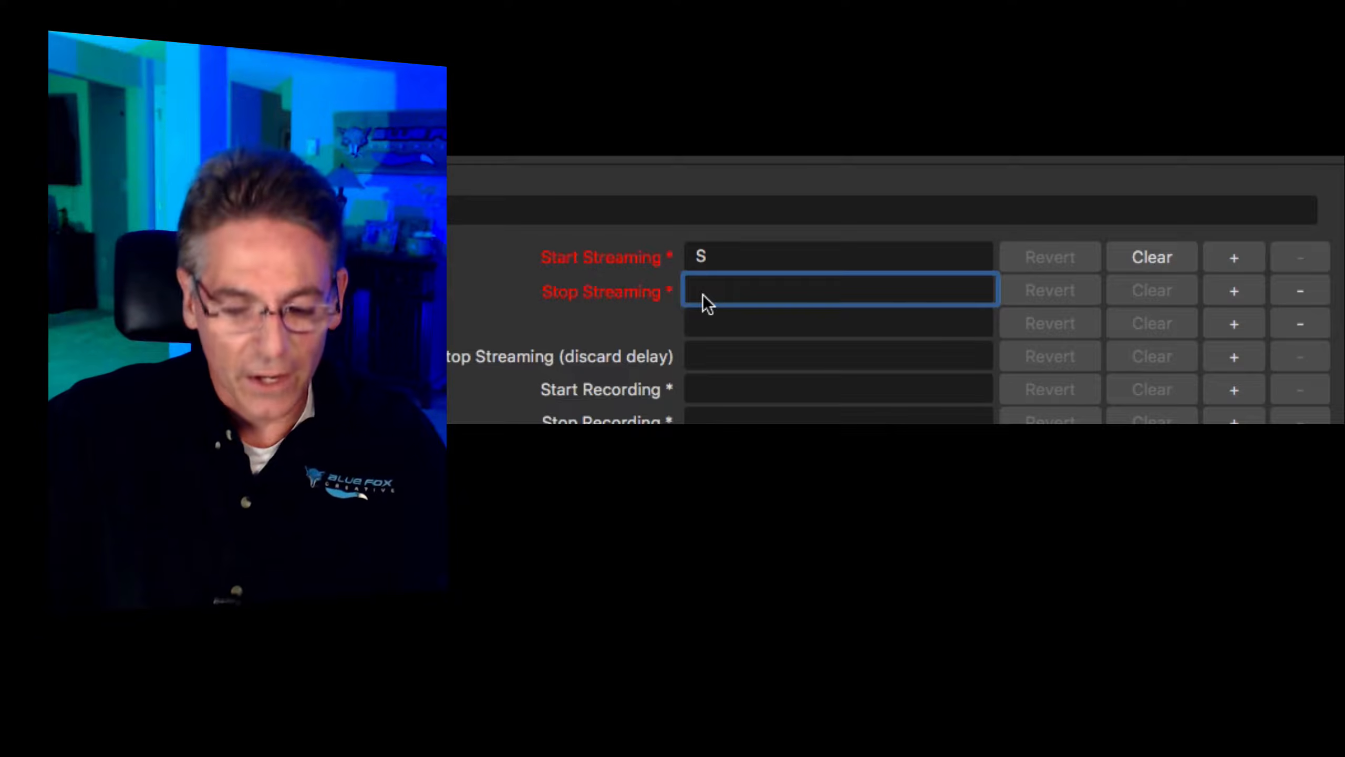
key(h)
click(730, 328)
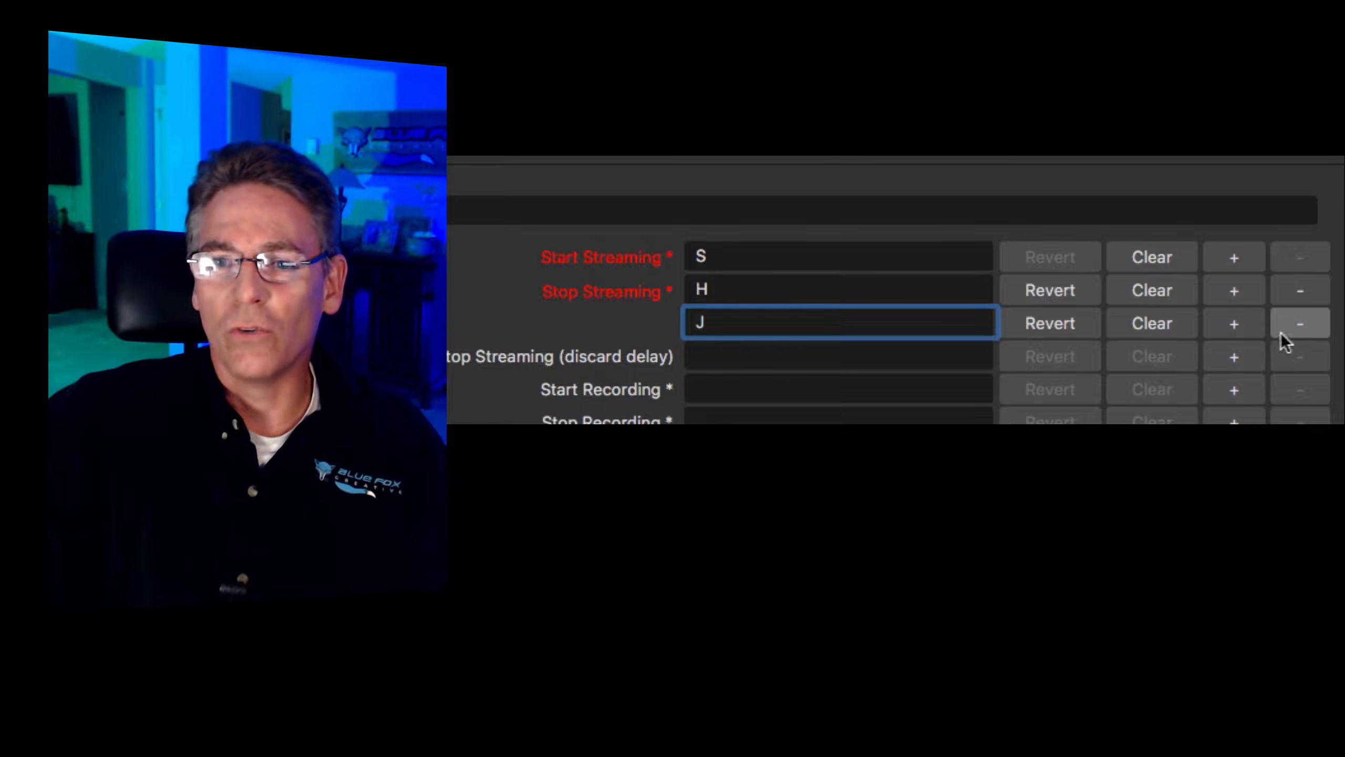
click(1296, 331)
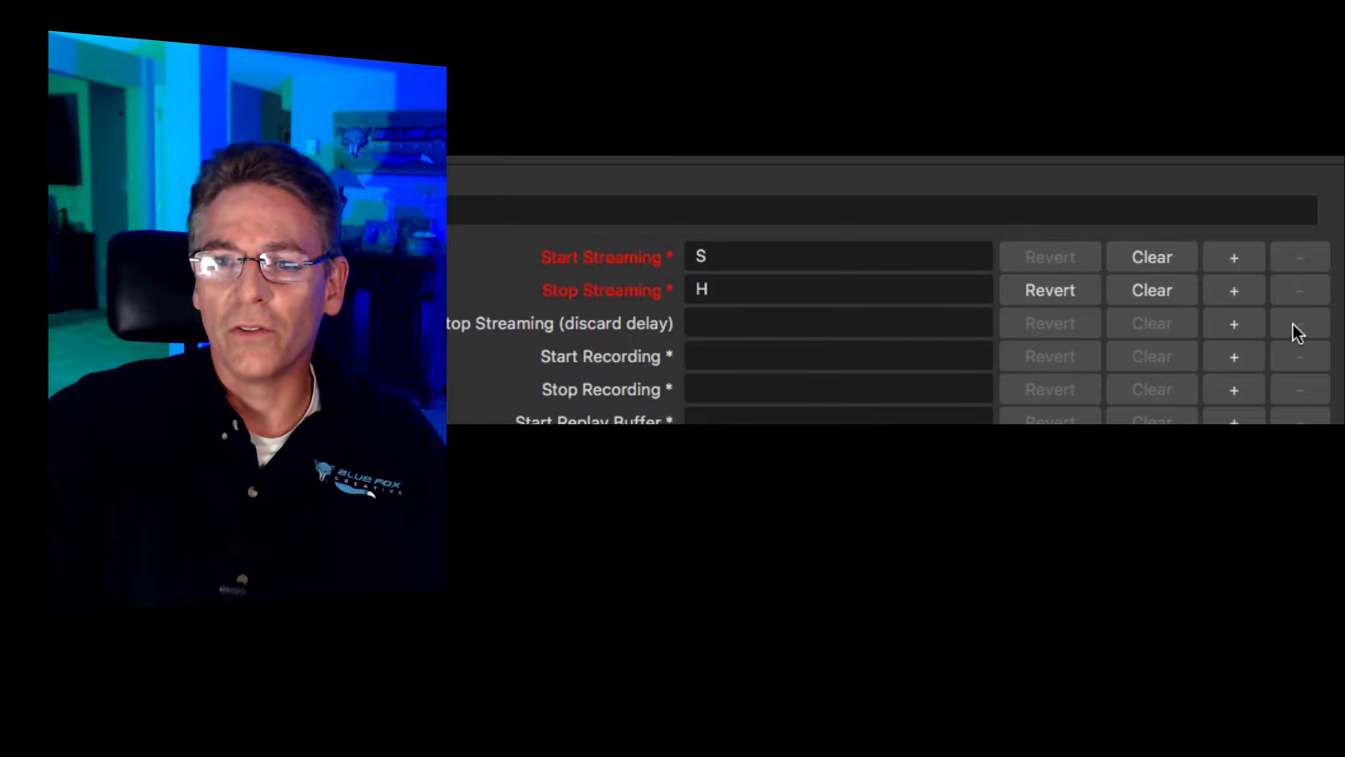
Step: Set the Stop Streaming hotkey to Shift+S and the discard-delay variant to Ctrl+Shift+S
click(1160, 293)
click(748, 293)
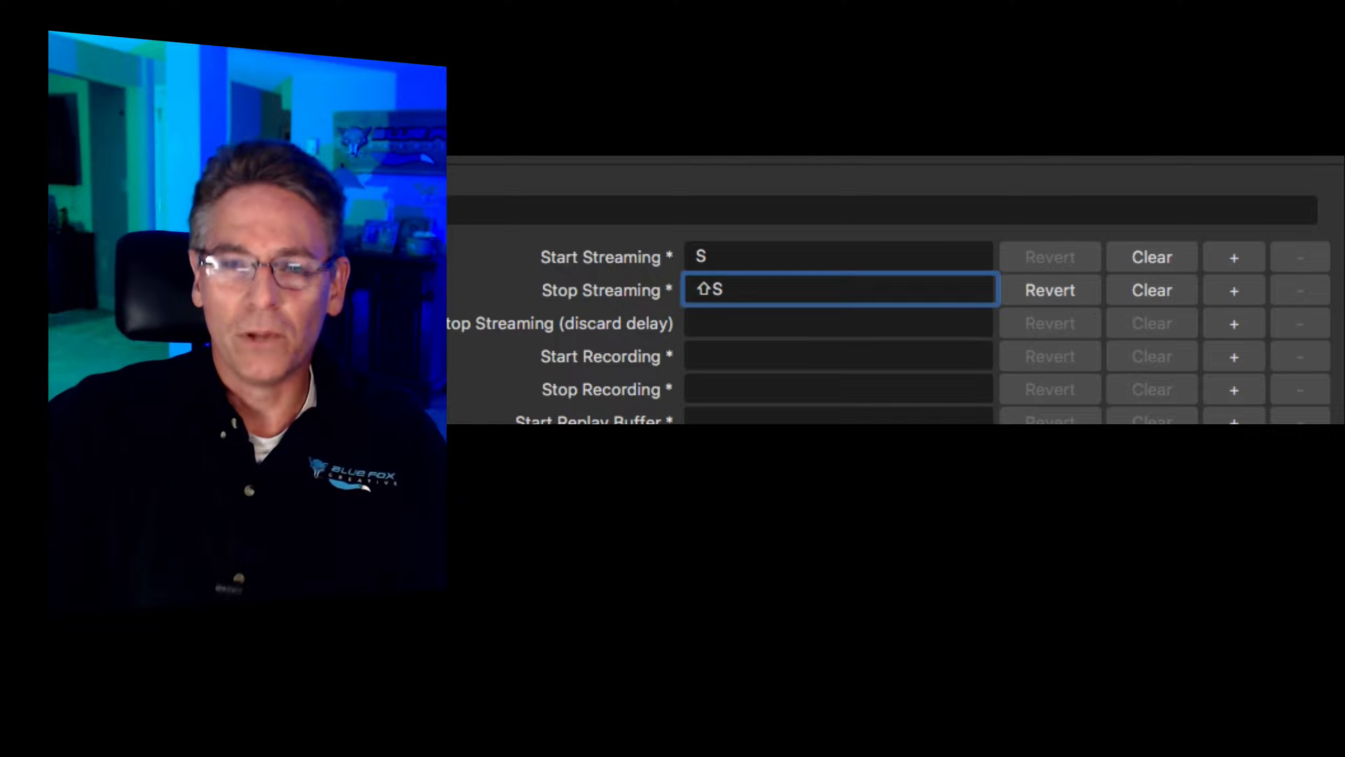
click(724, 326)
key(ctrl+shift+s)
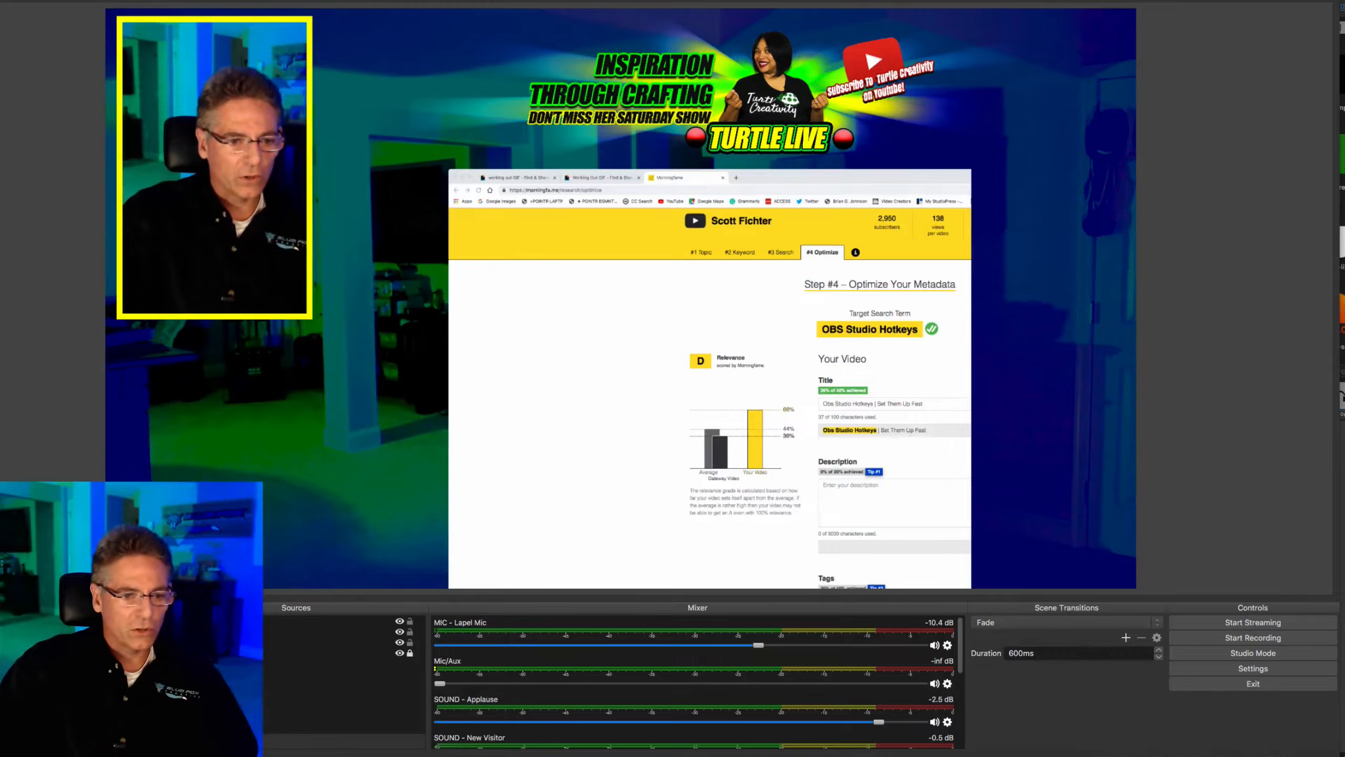
Step: Demonstrate hotkey scene switching between the large Chrome browser, full-screen camera and YouTube News scenes, ending on YouTube News
key(F2)
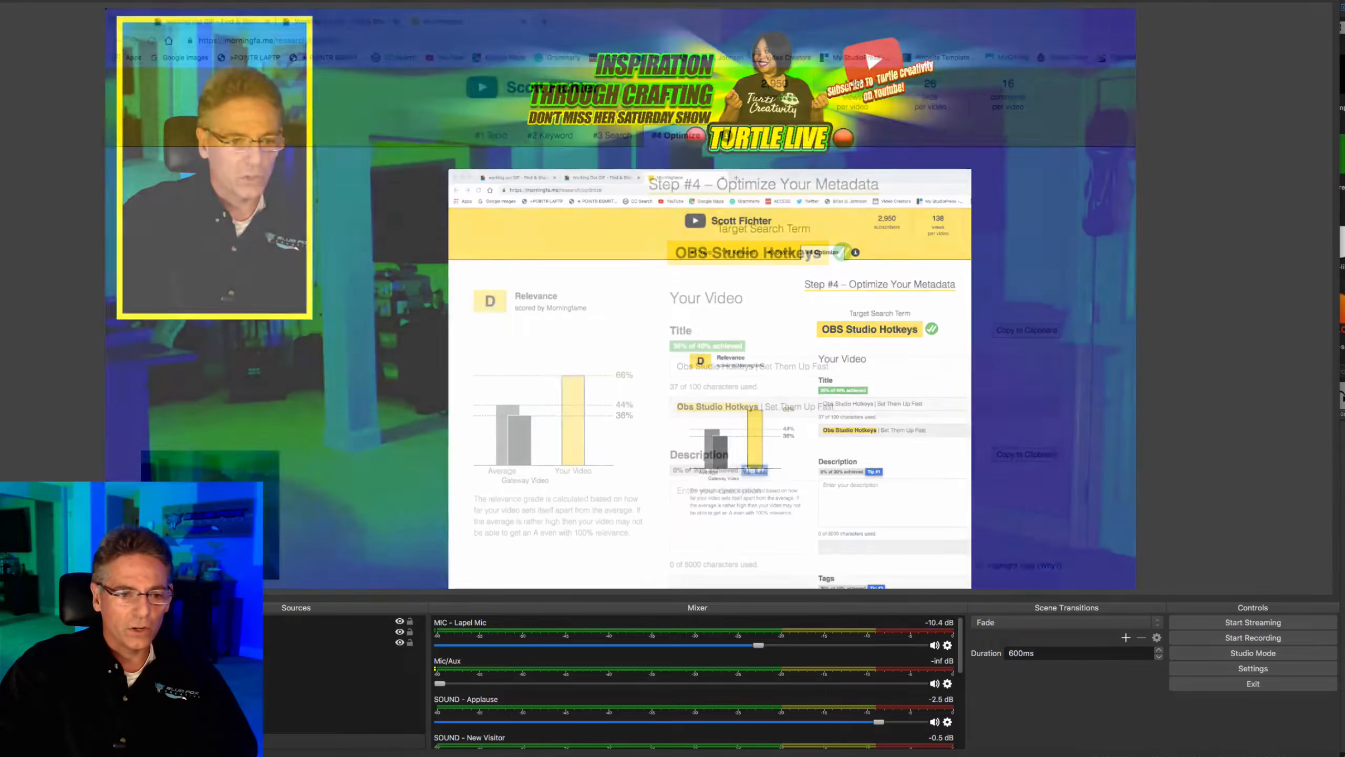
key(F1)
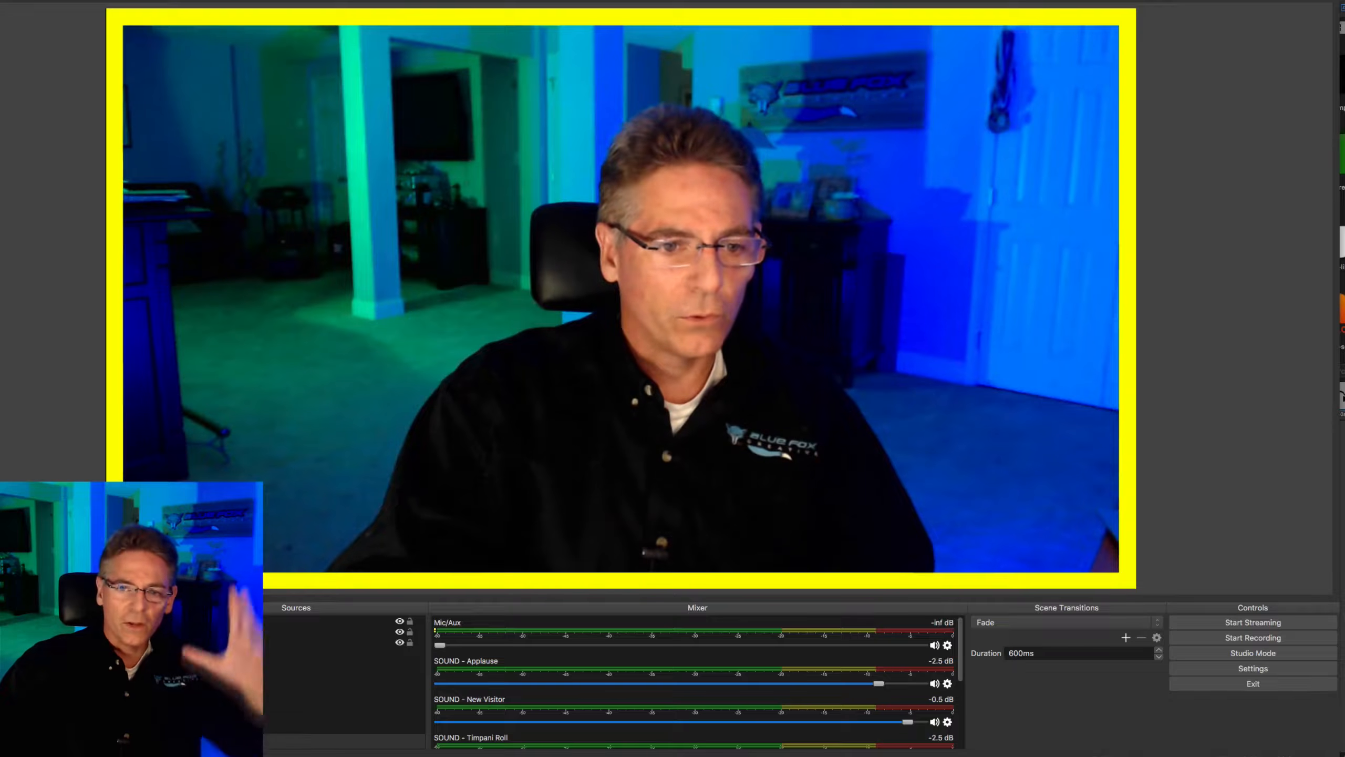
key(F2)
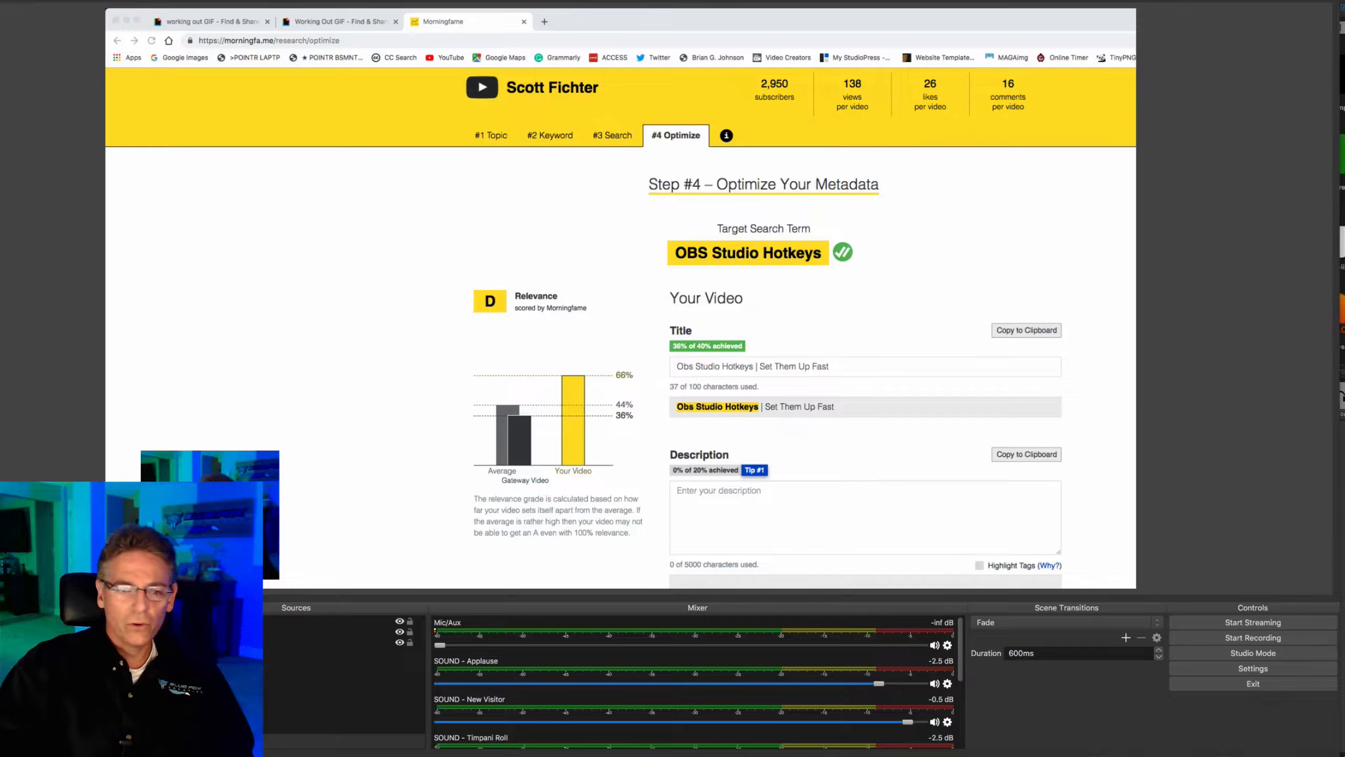
key(F3)
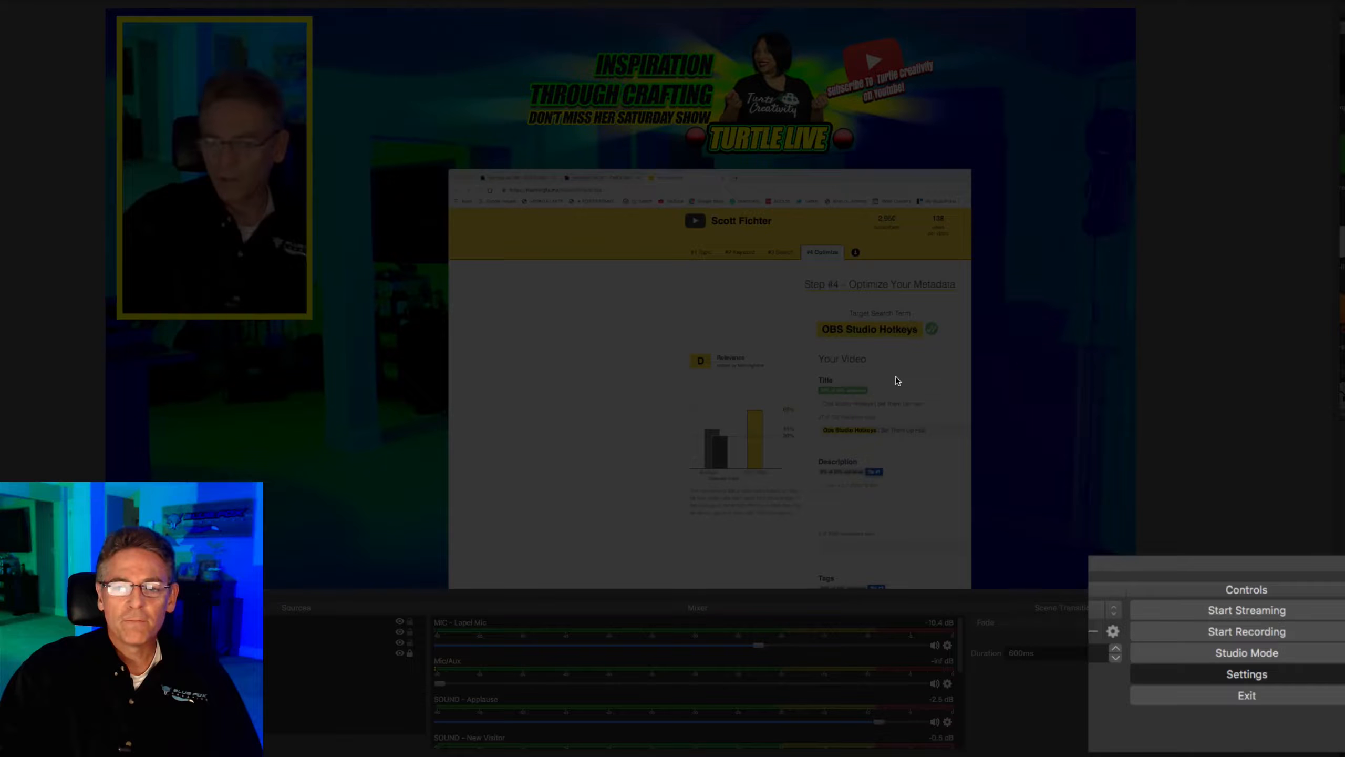
Step: Open the hotkey settings and assign 7 to switching to the FULL SCREEN scene
click(1192, 671)
click(368, 237)
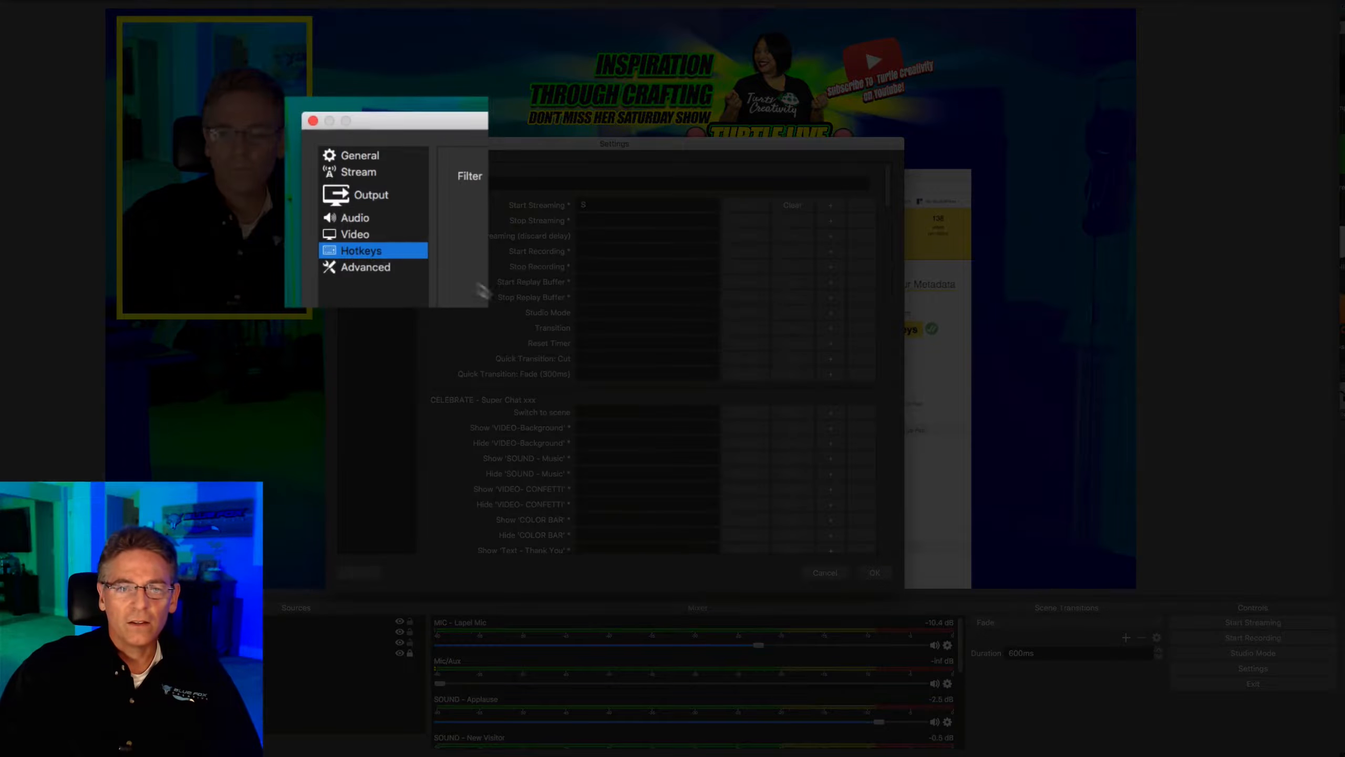
scroll(594, 367, down, 3)
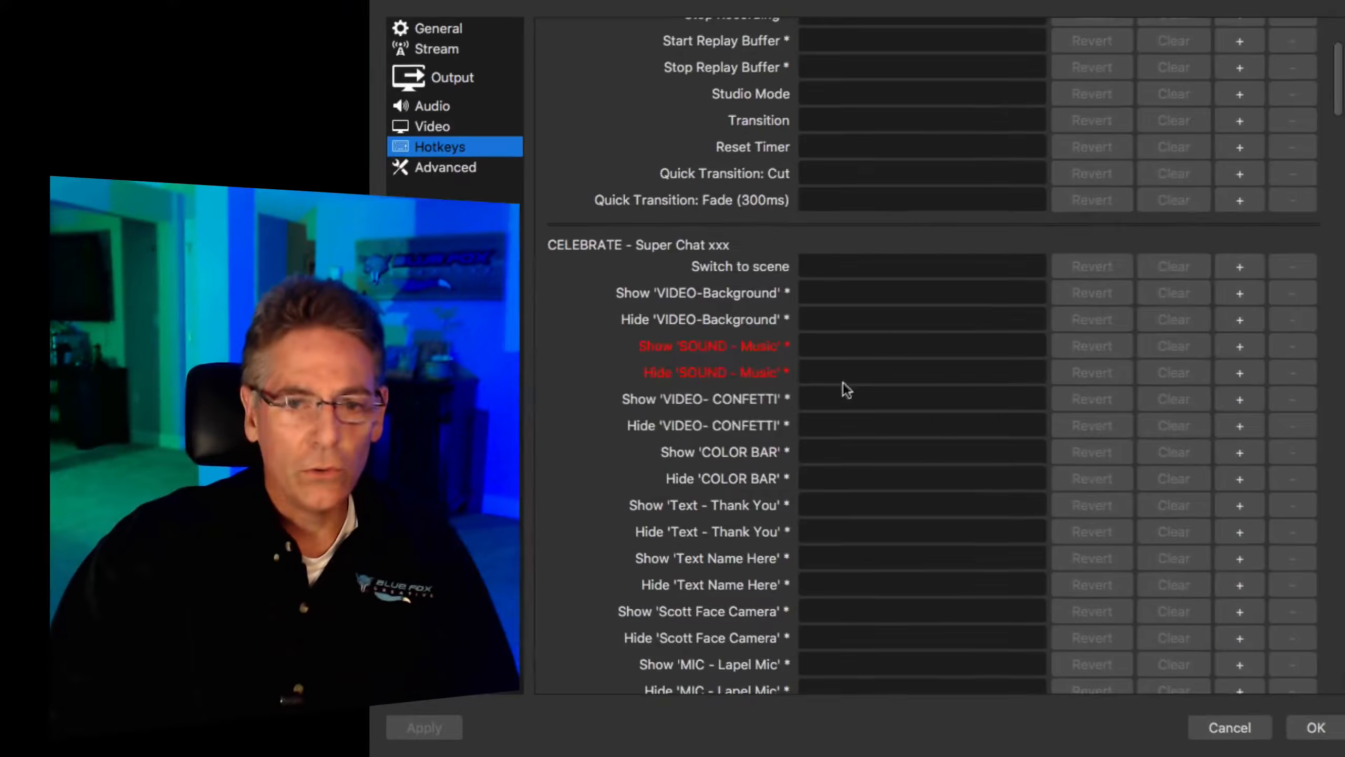
scroll(608, 377, down, 1)
scroll(847, 391, down, 6)
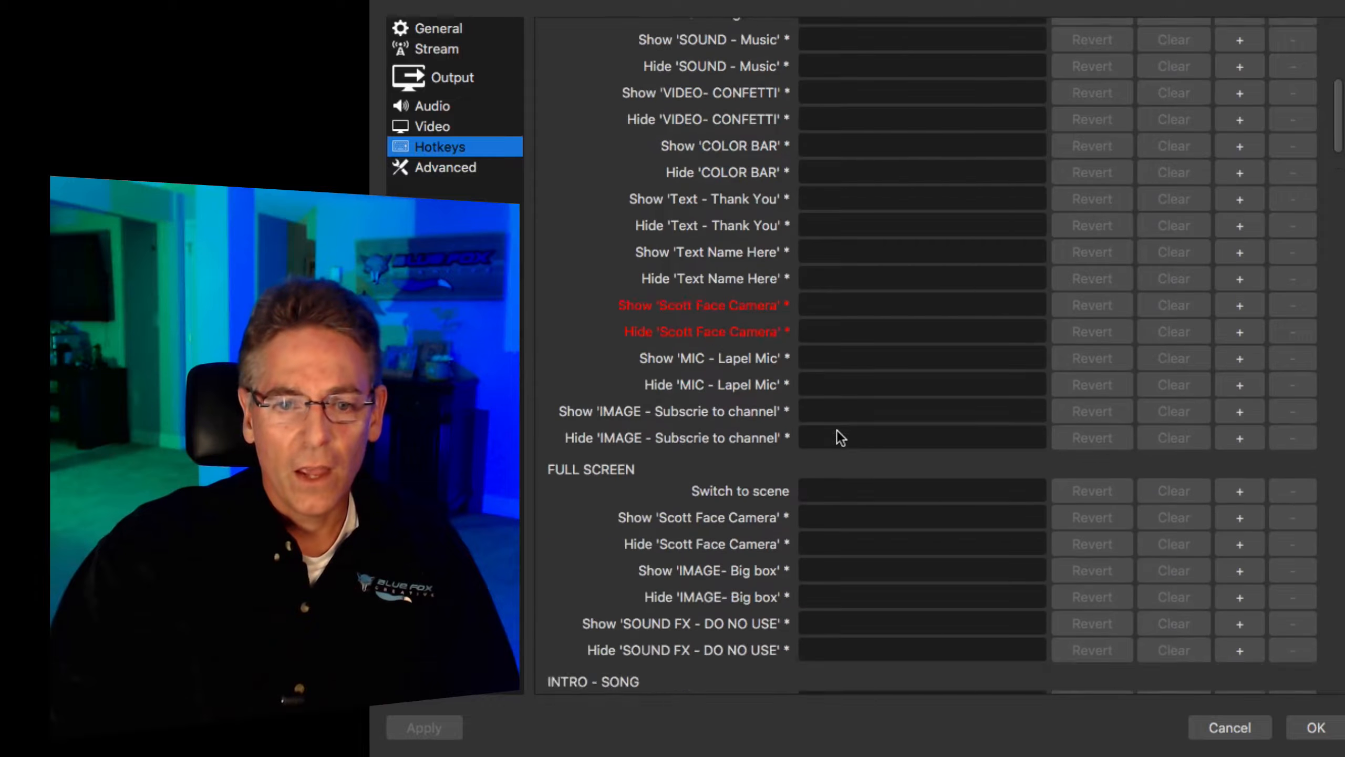
scroll(841, 438, down, 3)
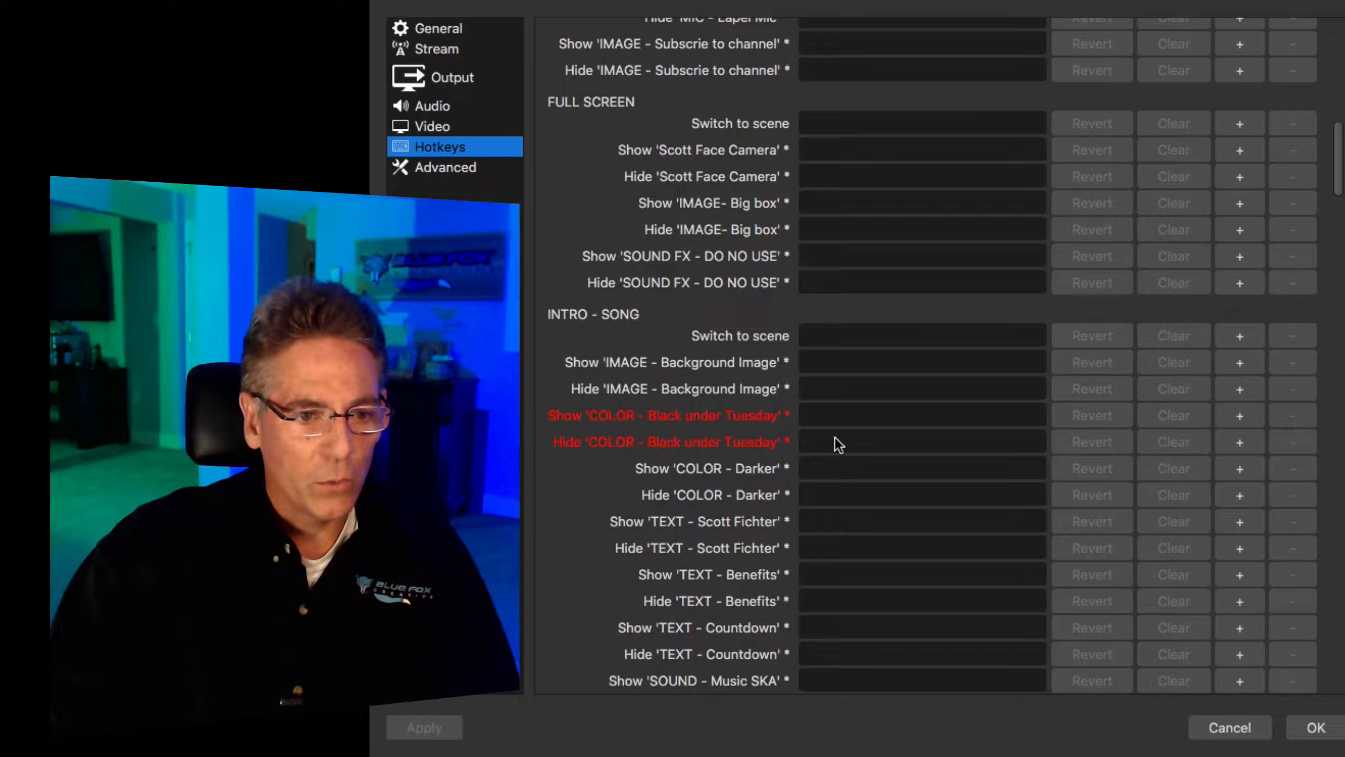
scroll(688, 397, up, 5)
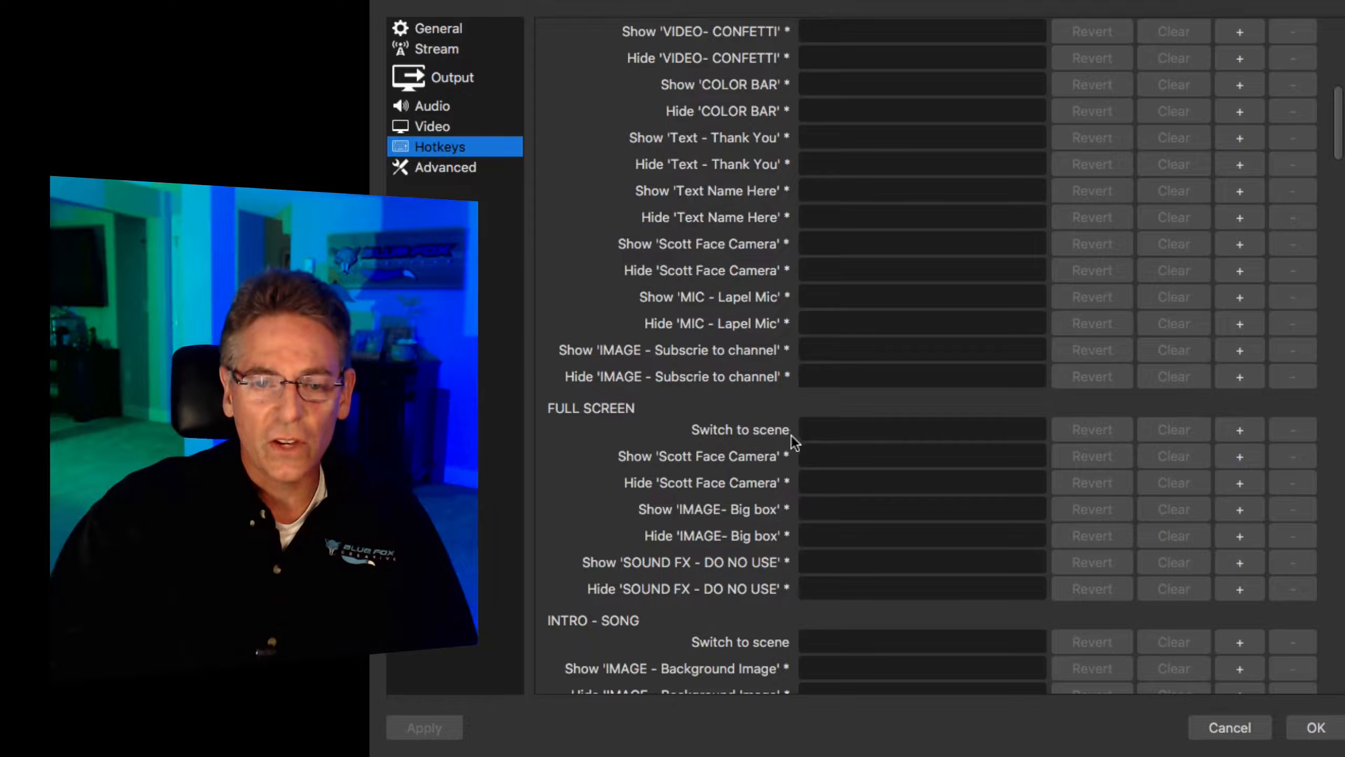
click(821, 432)
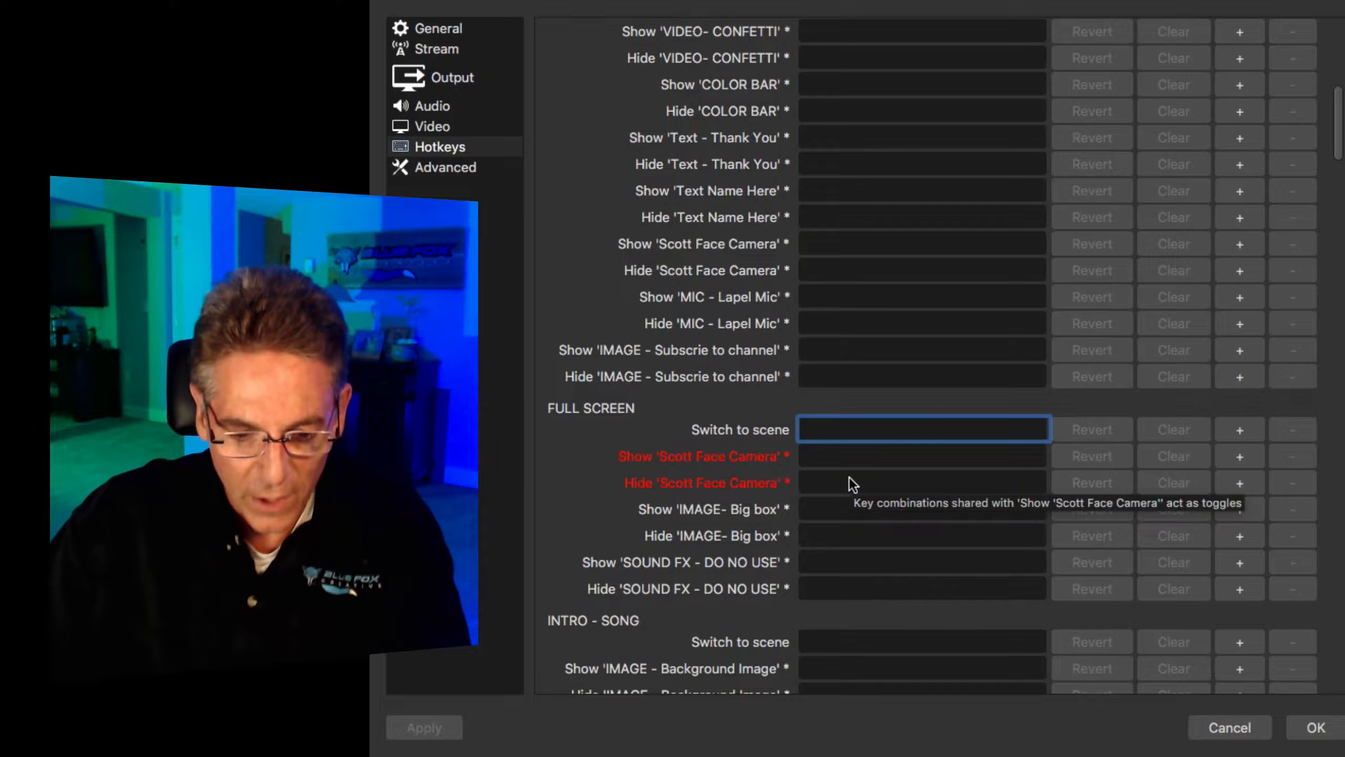
key(7)
Step: Assign 8 as the hotkey for switching to the LARGE - Chrome Browser scene
scroll(854, 492, down, 3)
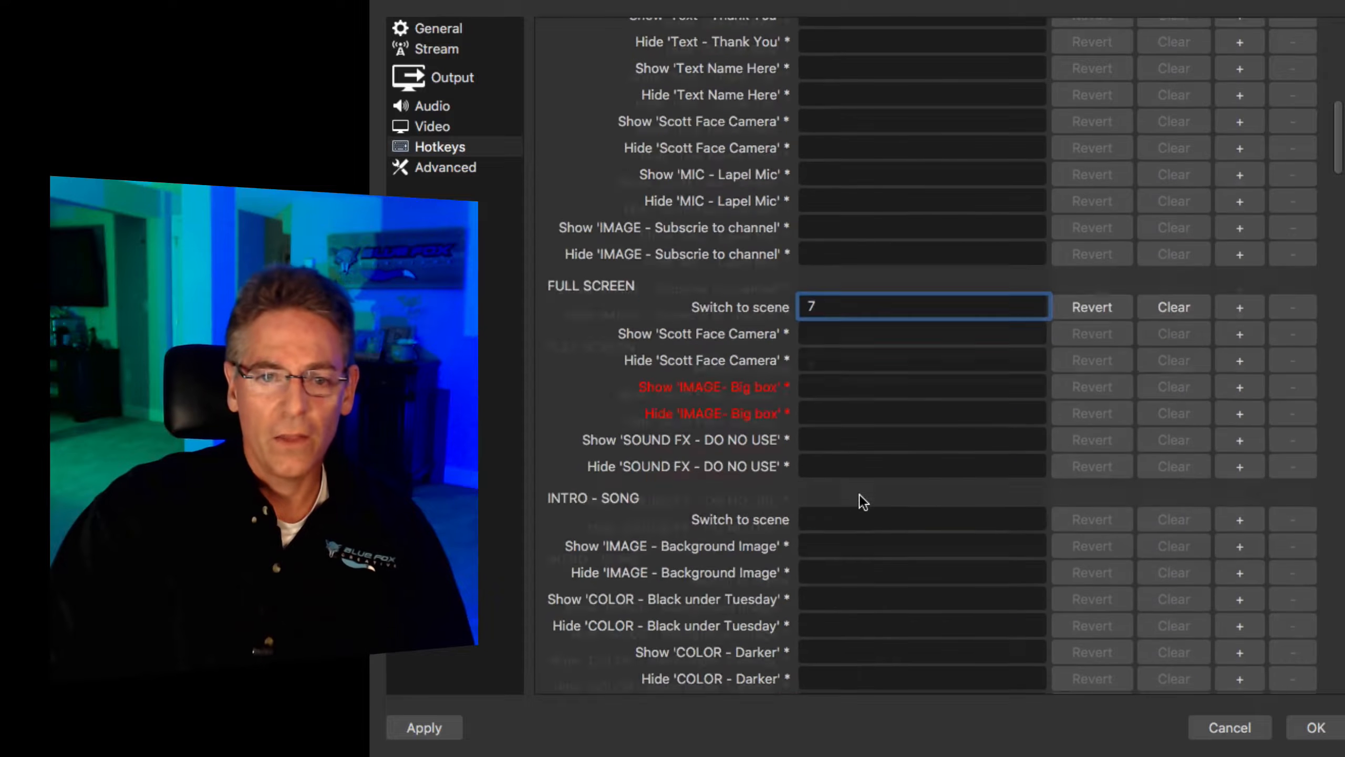
scroll(859, 494, down, 5)
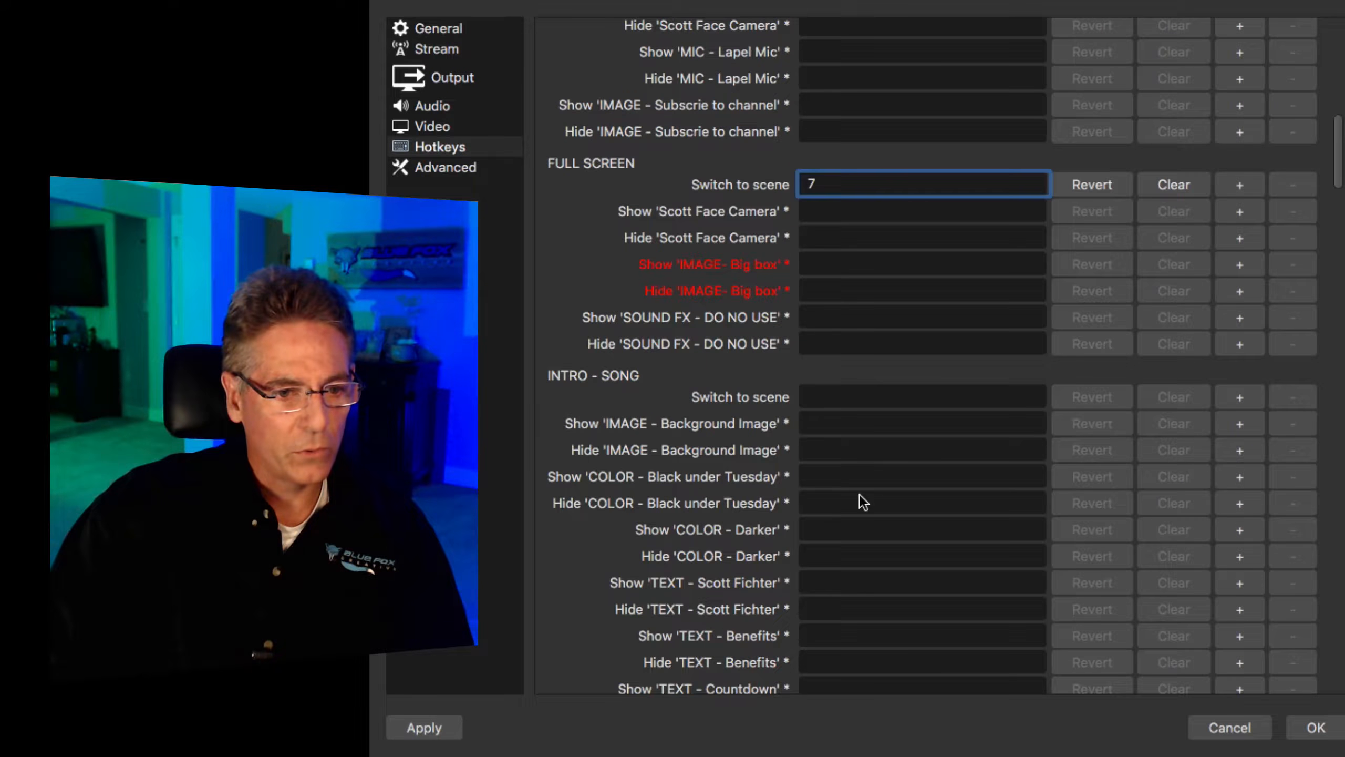
scroll(860, 495, down, 4)
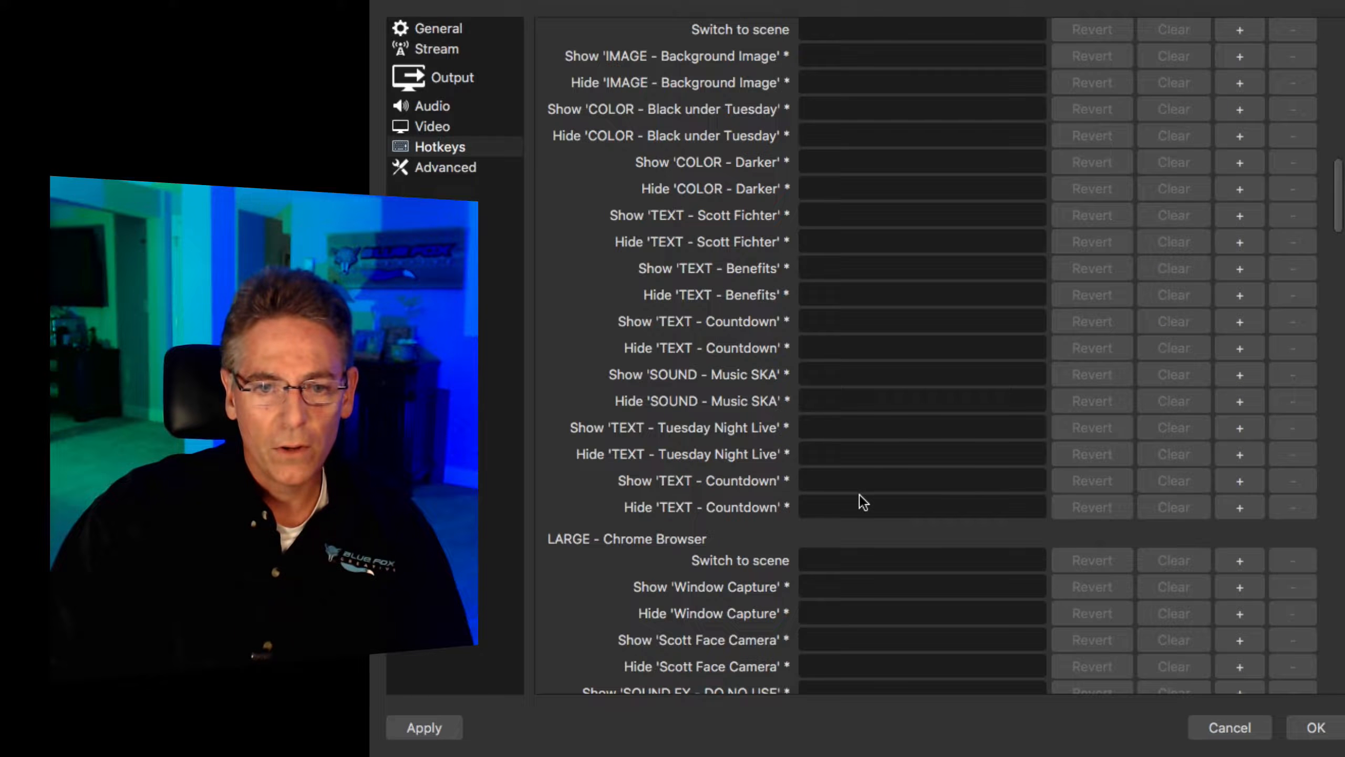
click(805, 560)
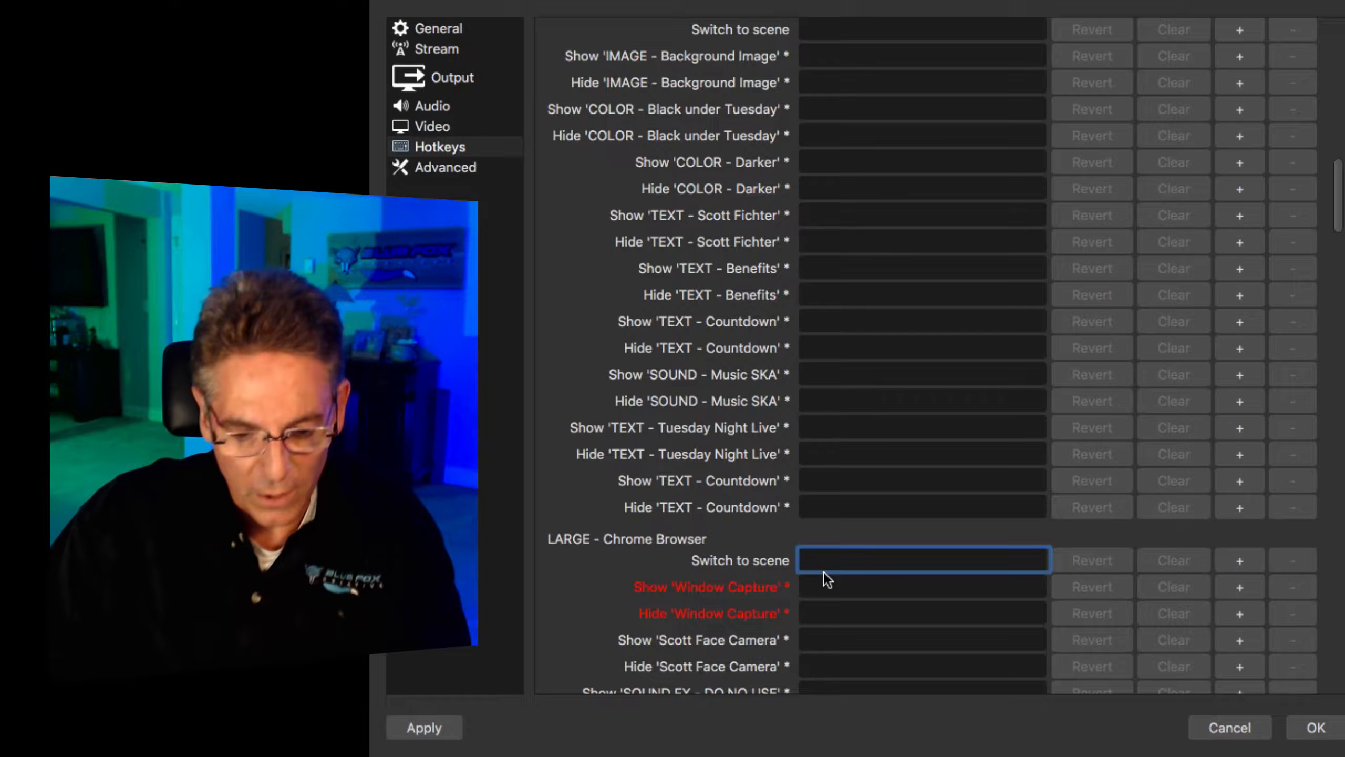
key(8)
Step: Assign 9 as the hotkey for switching to the YOUTUBE NEWS scene and save the settings
scroll(842, 573, down, 5)
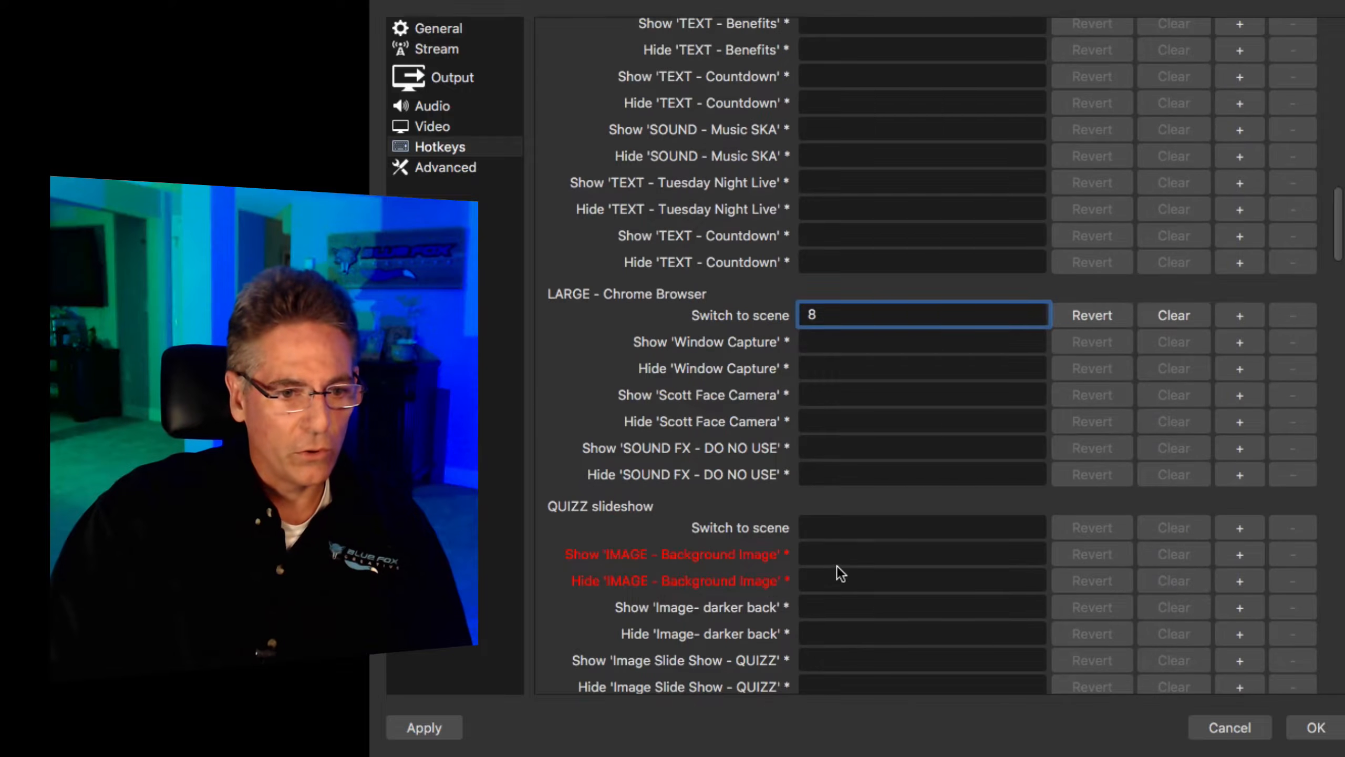
scroll(836, 566, down, 10)
scroll(837, 566, down, 8)
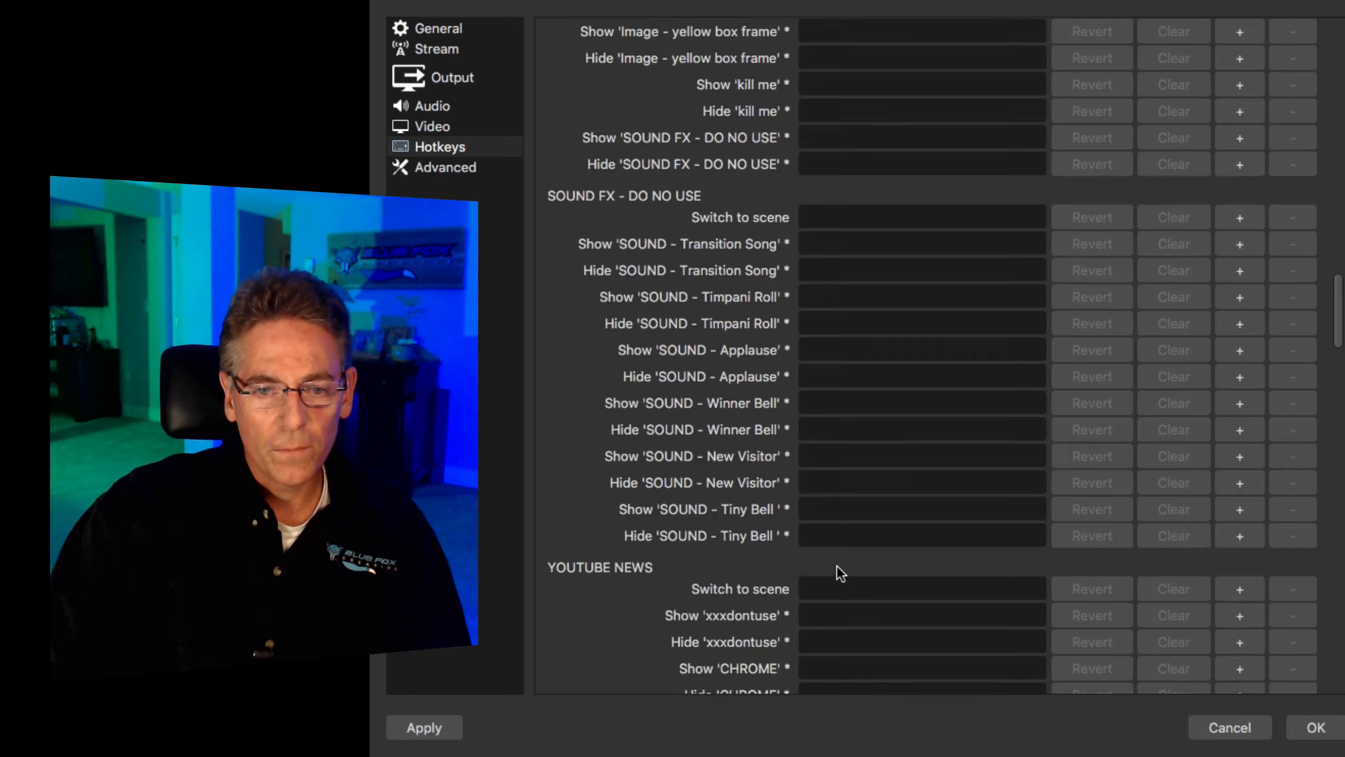
click(817, 471)
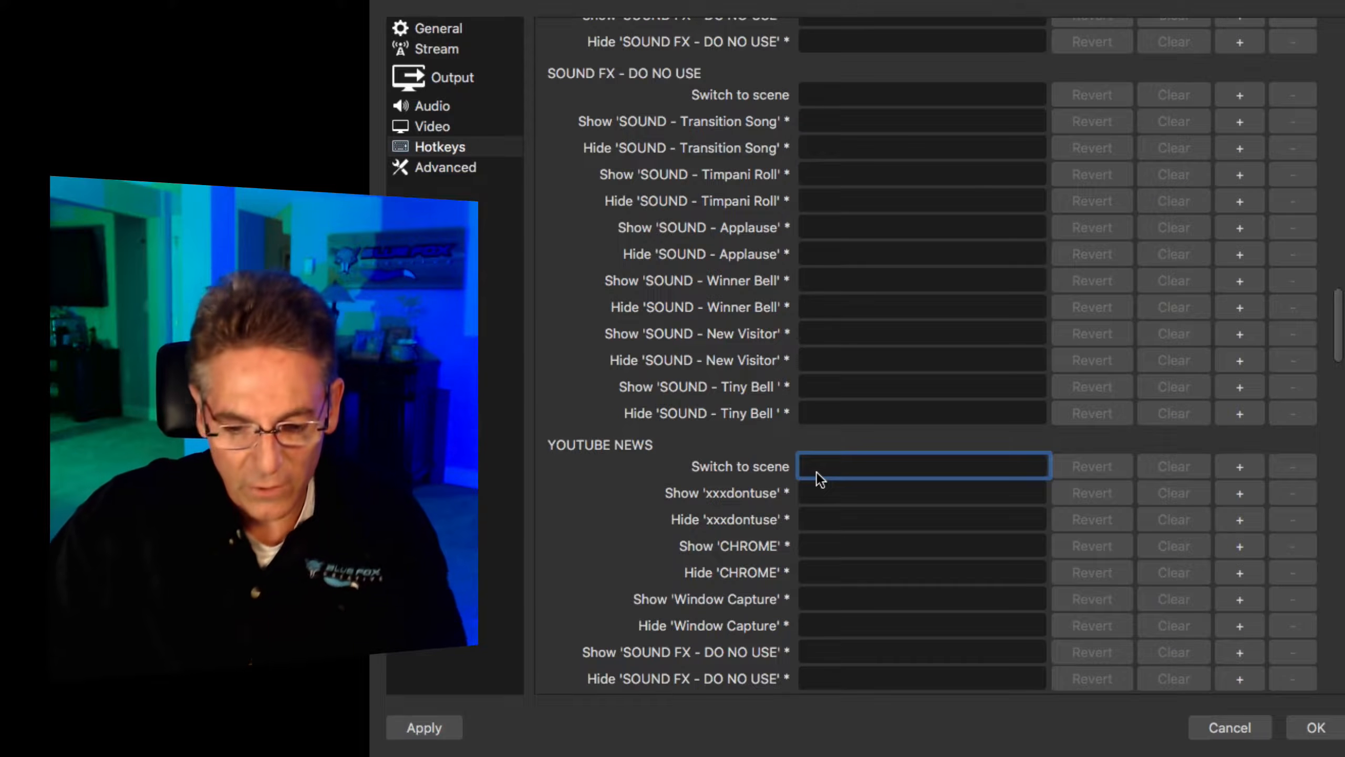
key(9)
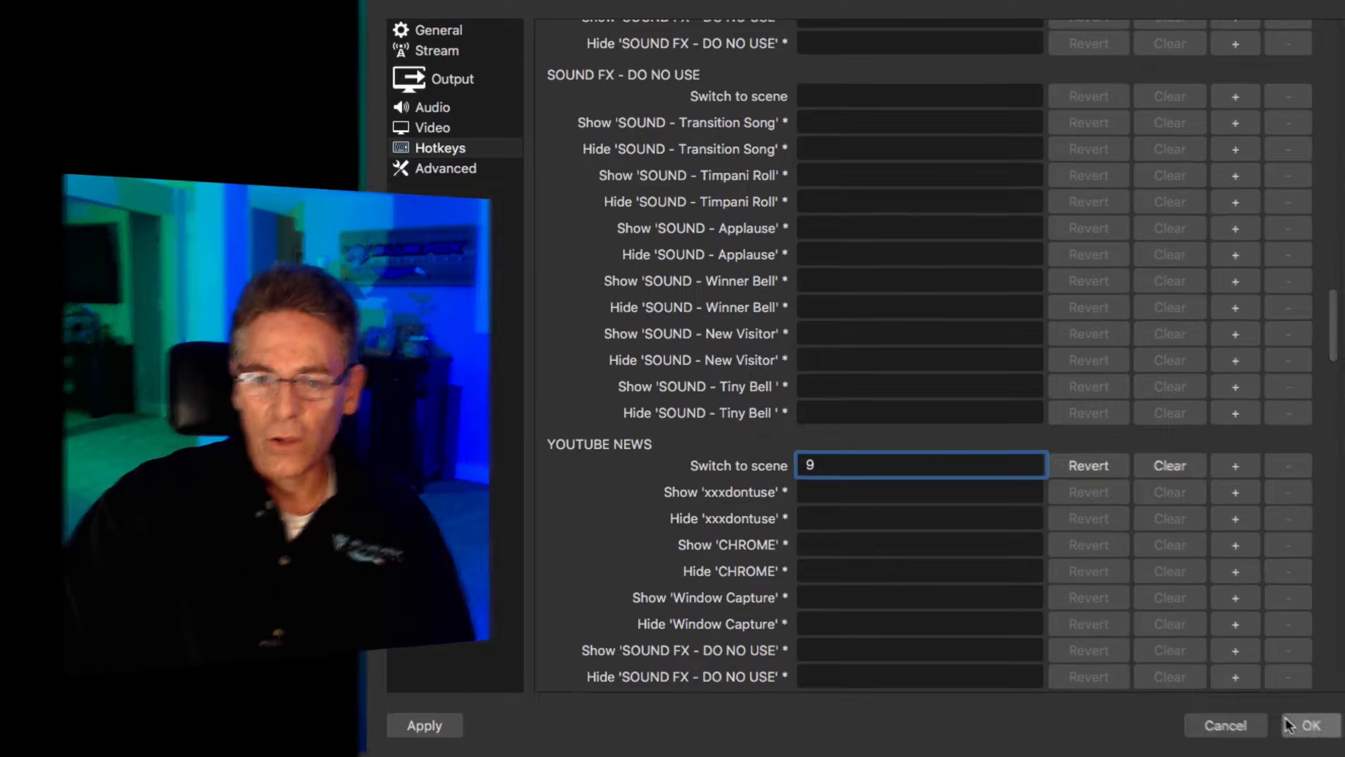
click(1291, 726)
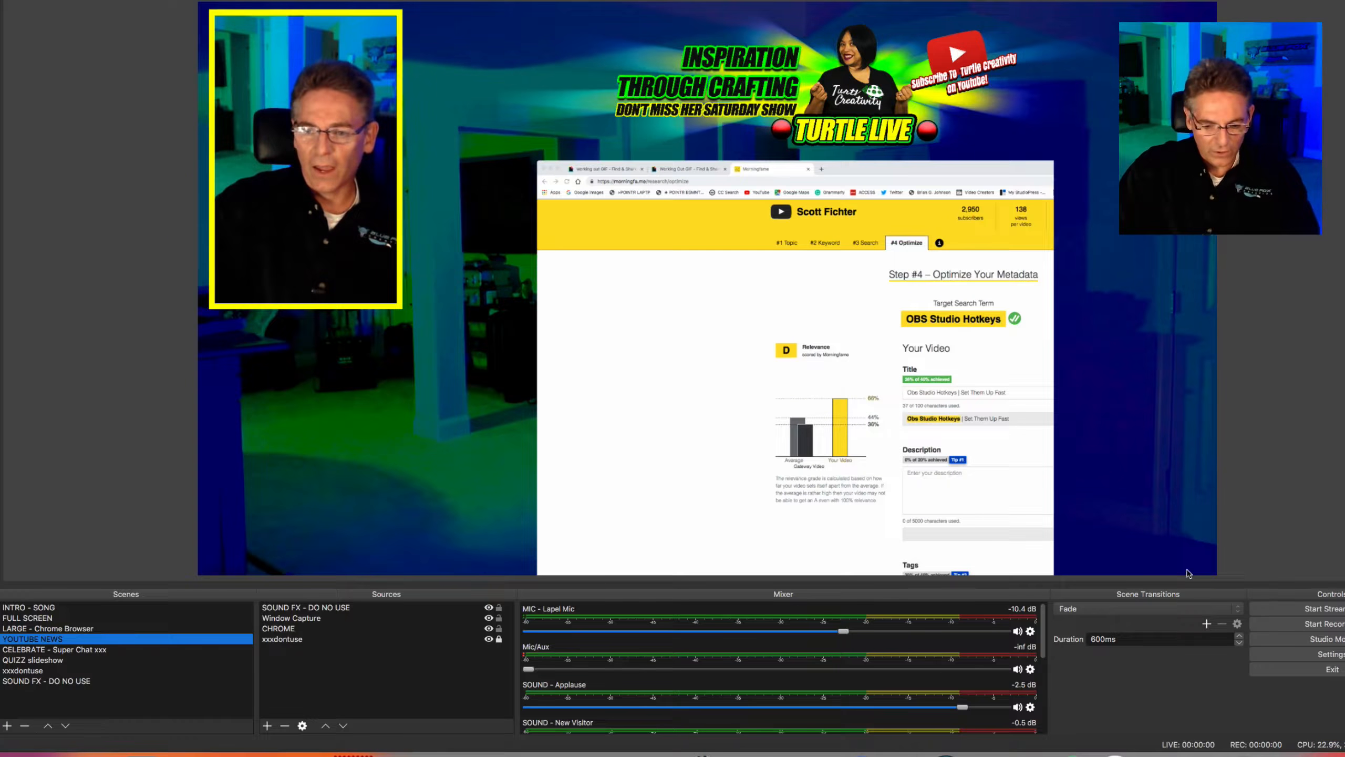
Step: Test the scene hotkeys by switching to FULL SCREEN, LARGE - Chrome Browser and YOUTUBE NEWS in turn
key(1)
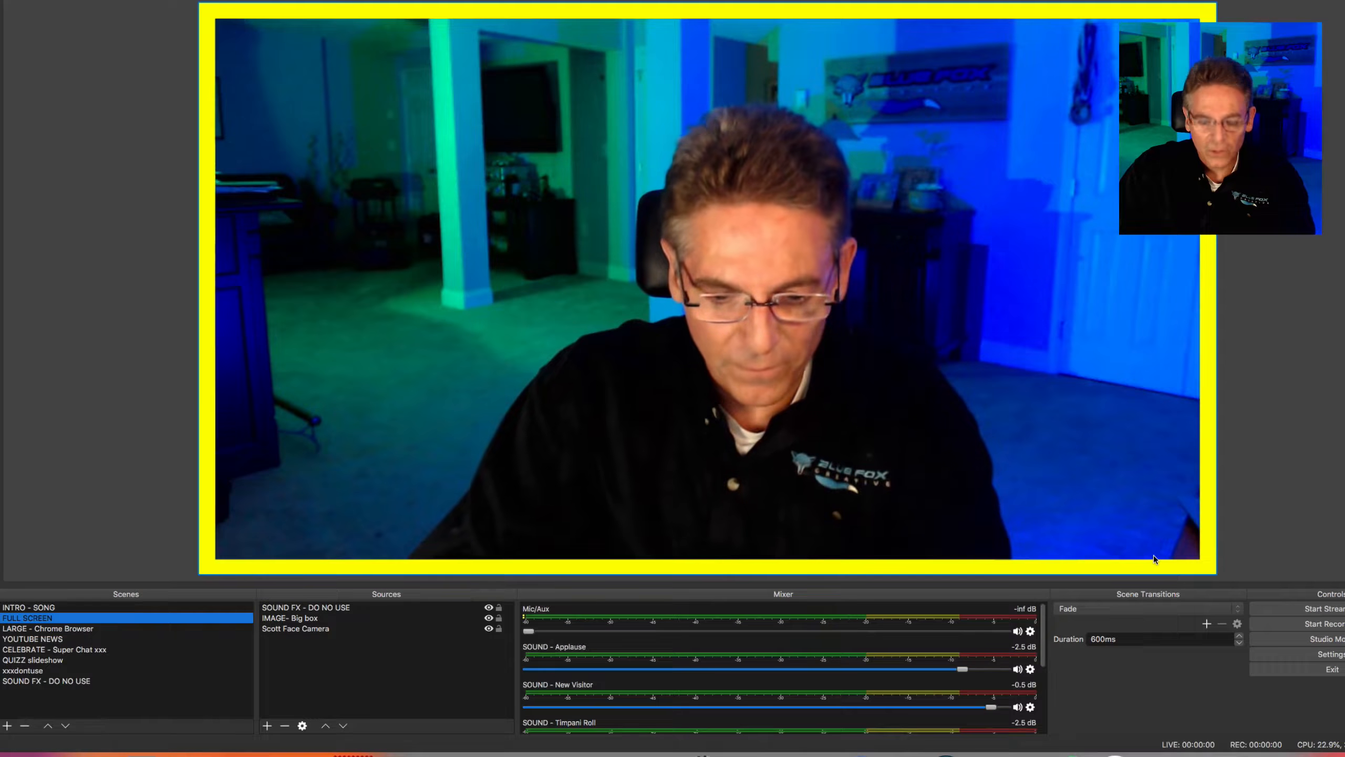
key(2)
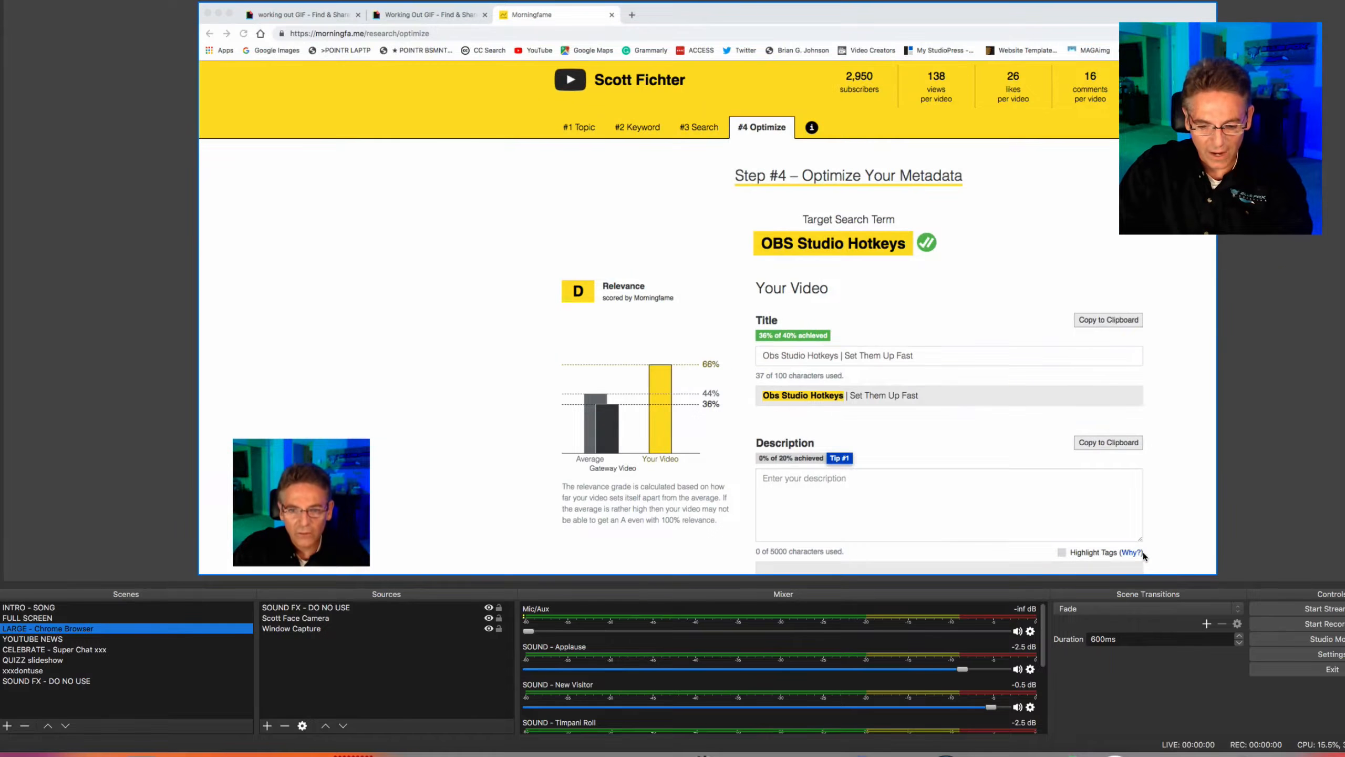
key(3)
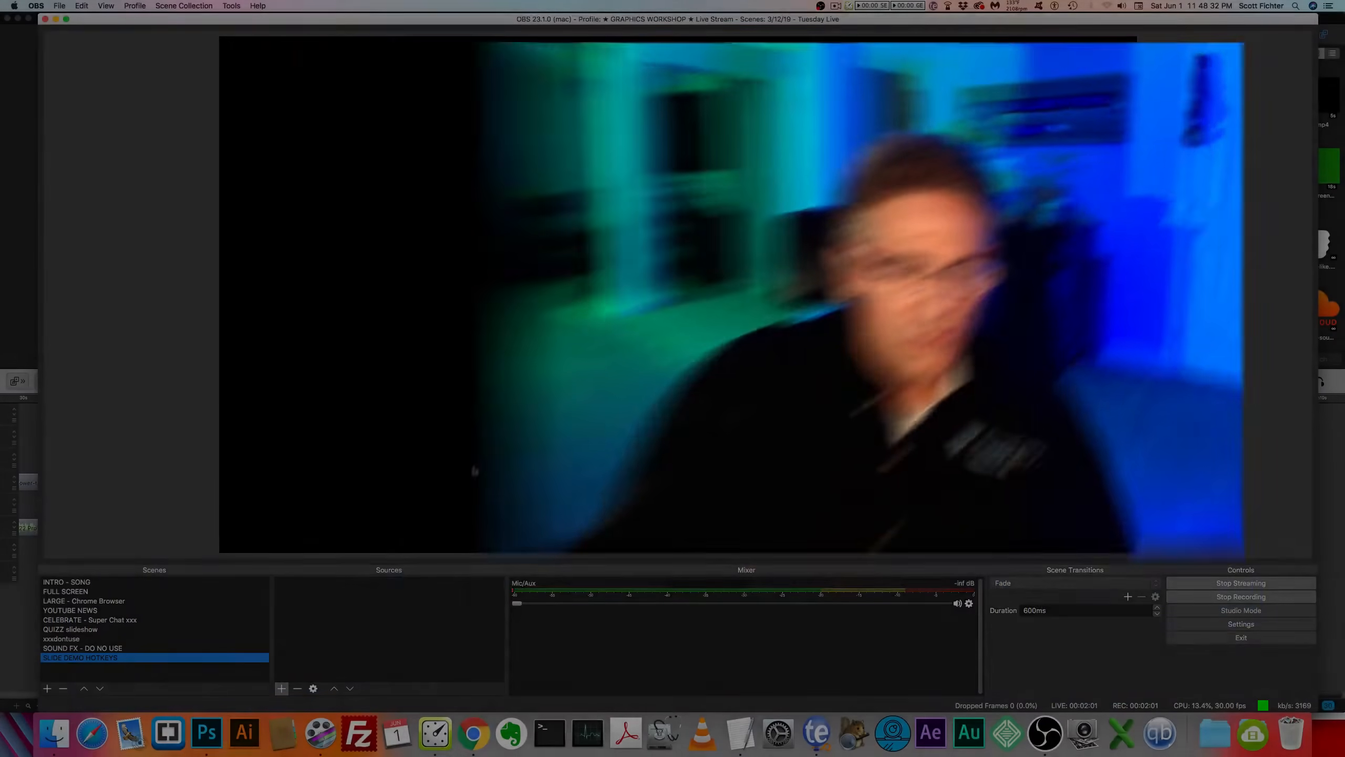
Step: Add an Image Slide Show source to the slide demo scene, with visibility behavior set to stop when not visible, restart when visible
click(281, 688)
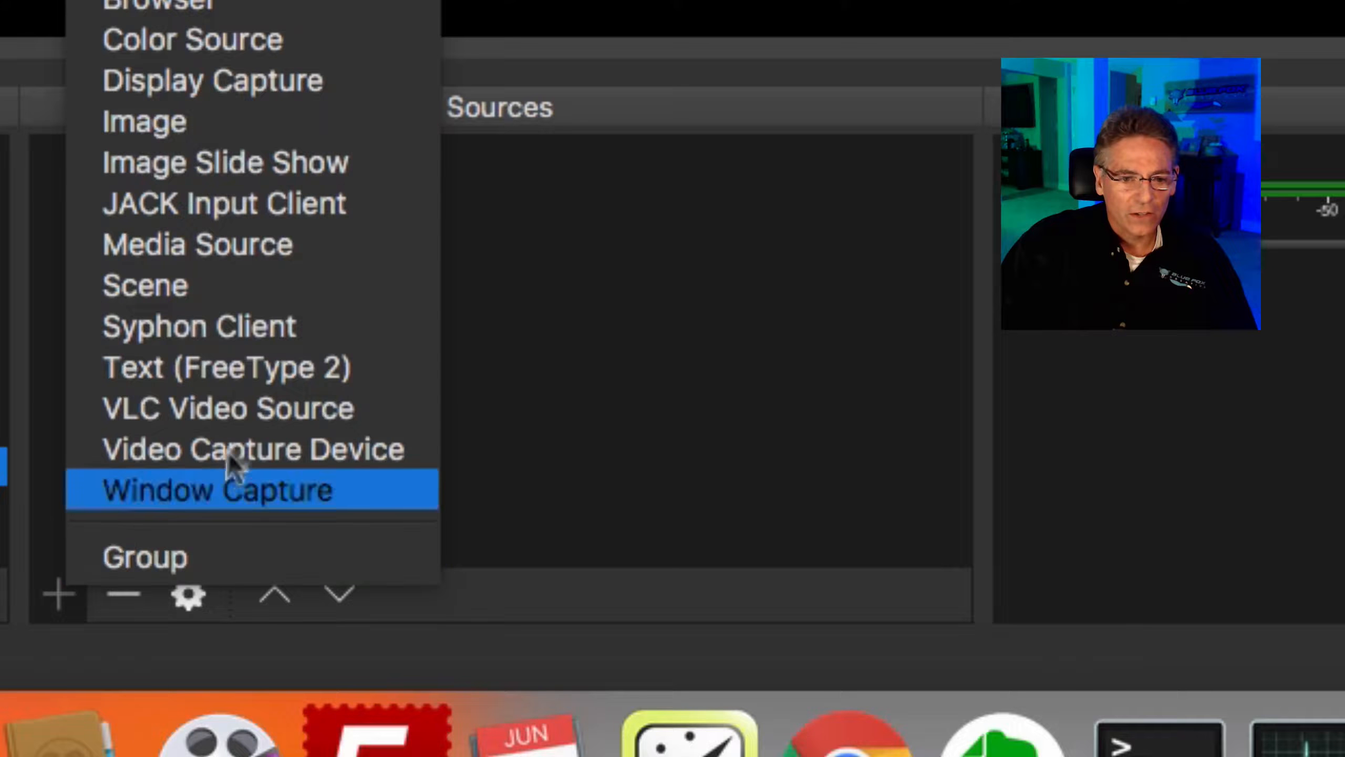
click(266, 181)
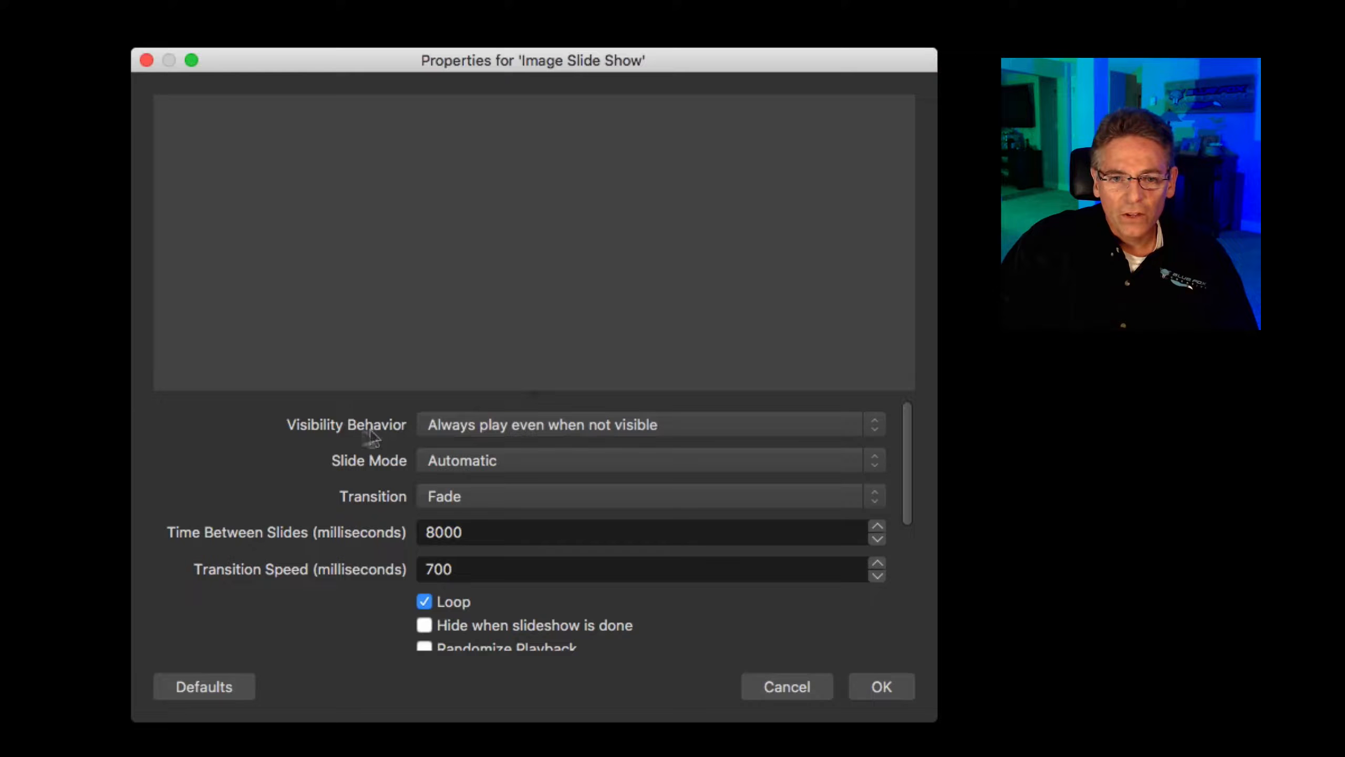
click(474, 425)
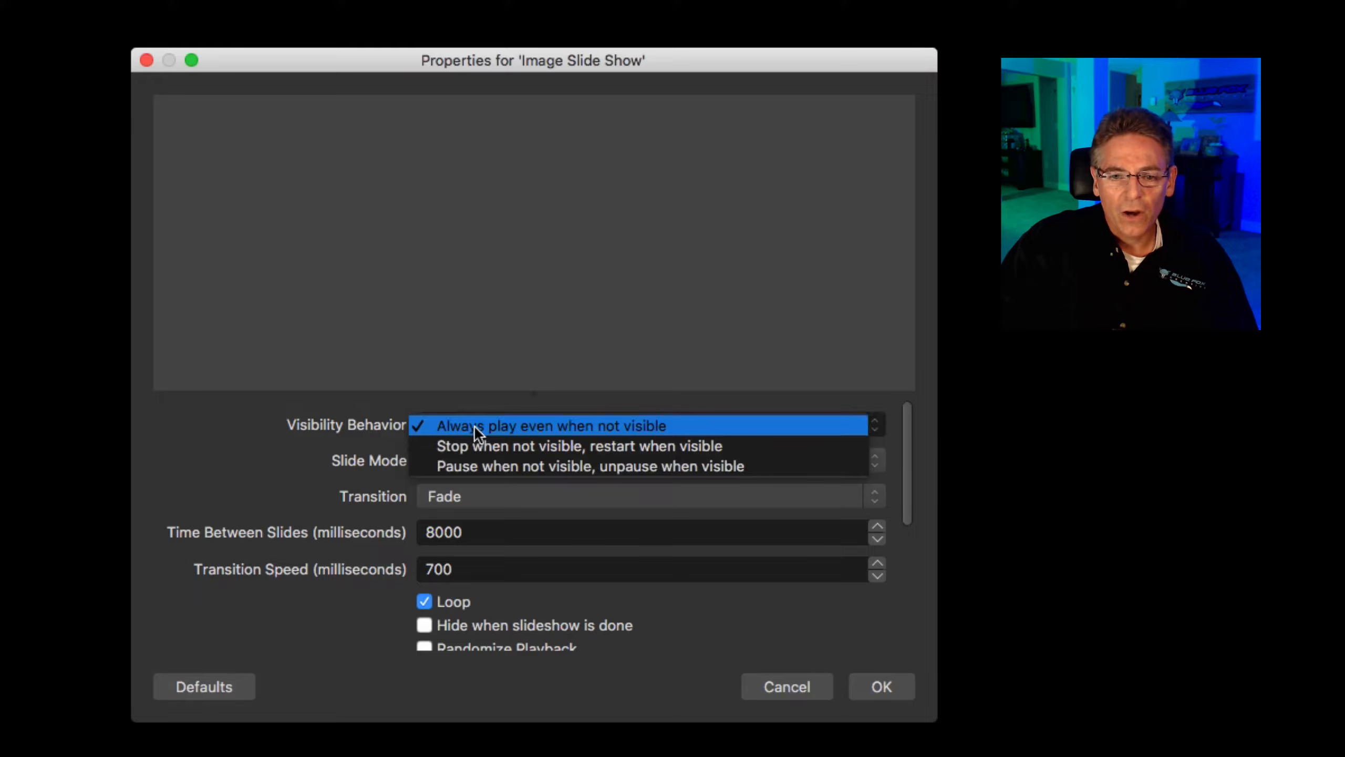
click(587, 445)
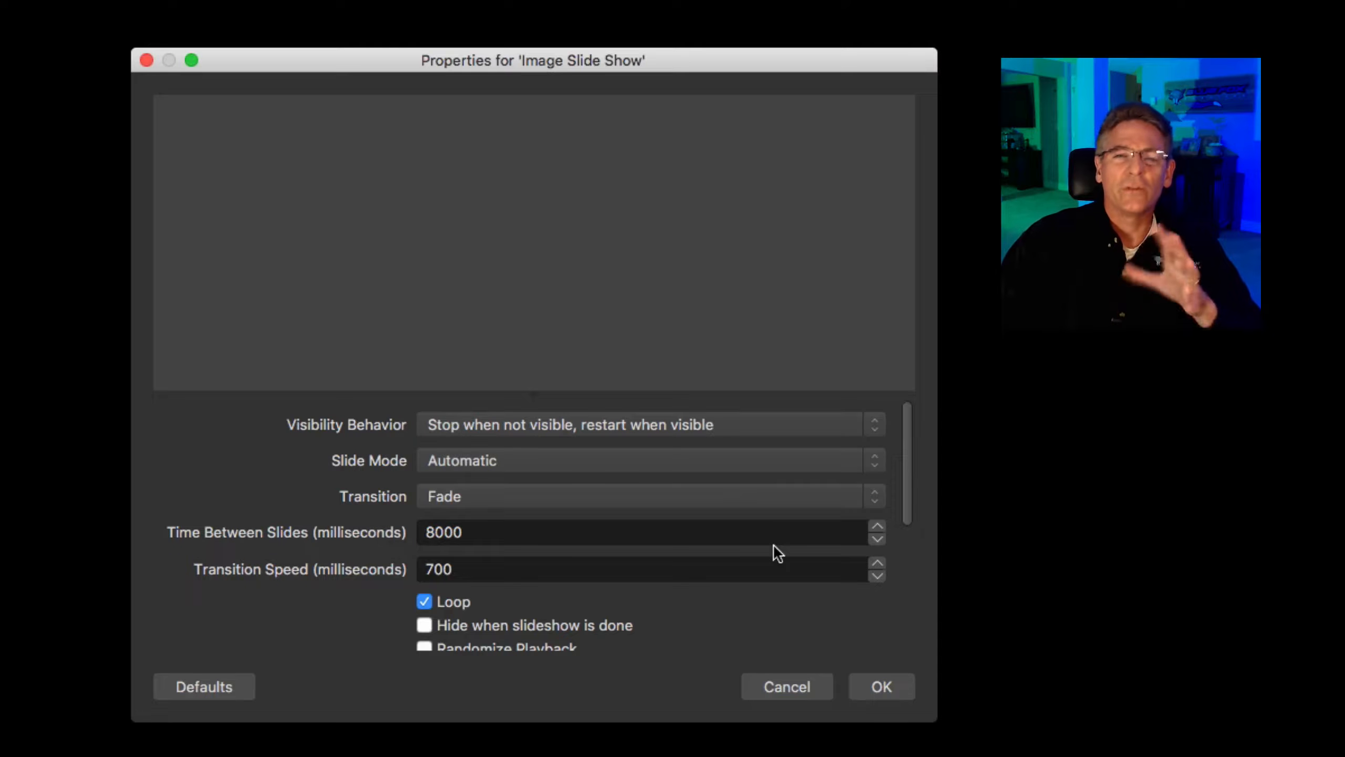
Step: Set the slide show's slide mode to Manual (Use hotkeys to control slideshow) and keep the Fade transition
click(494, 462)
click(498, 482)
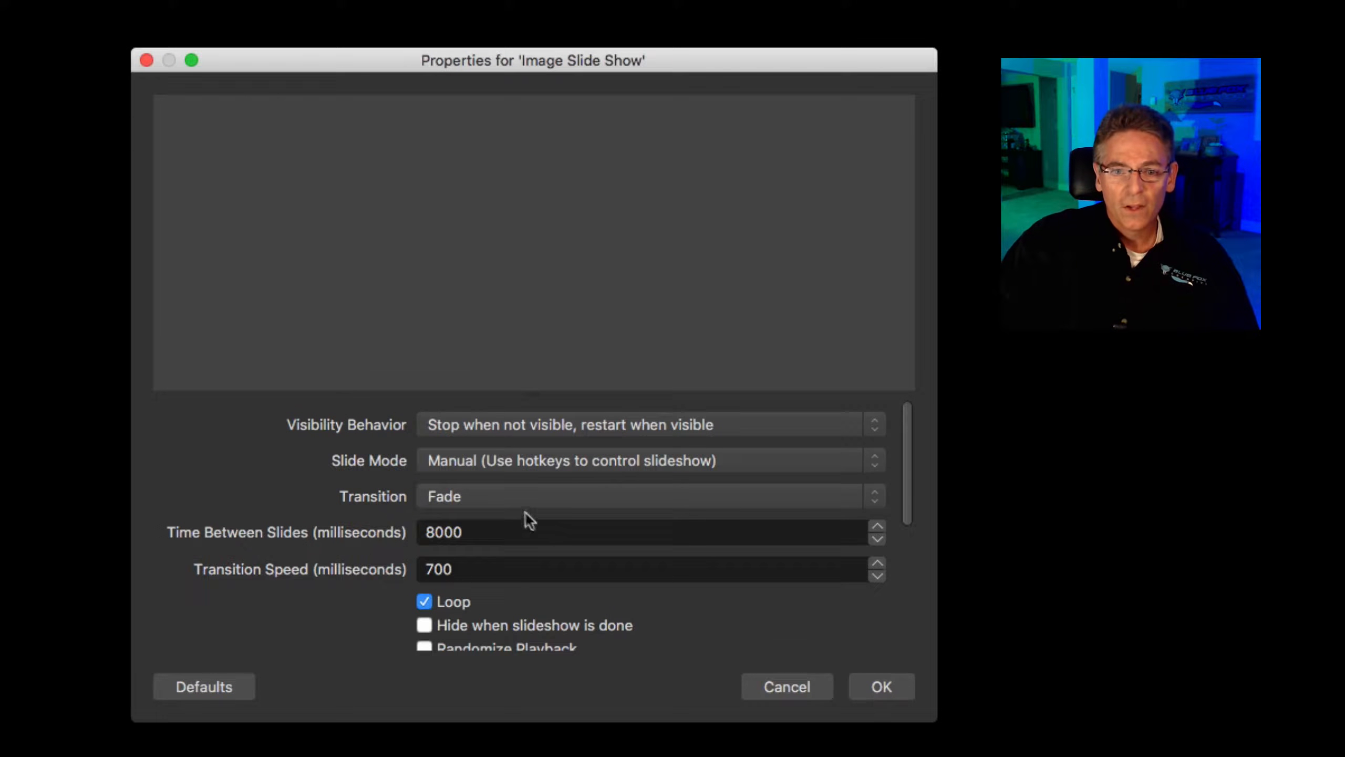
click(513, 498)
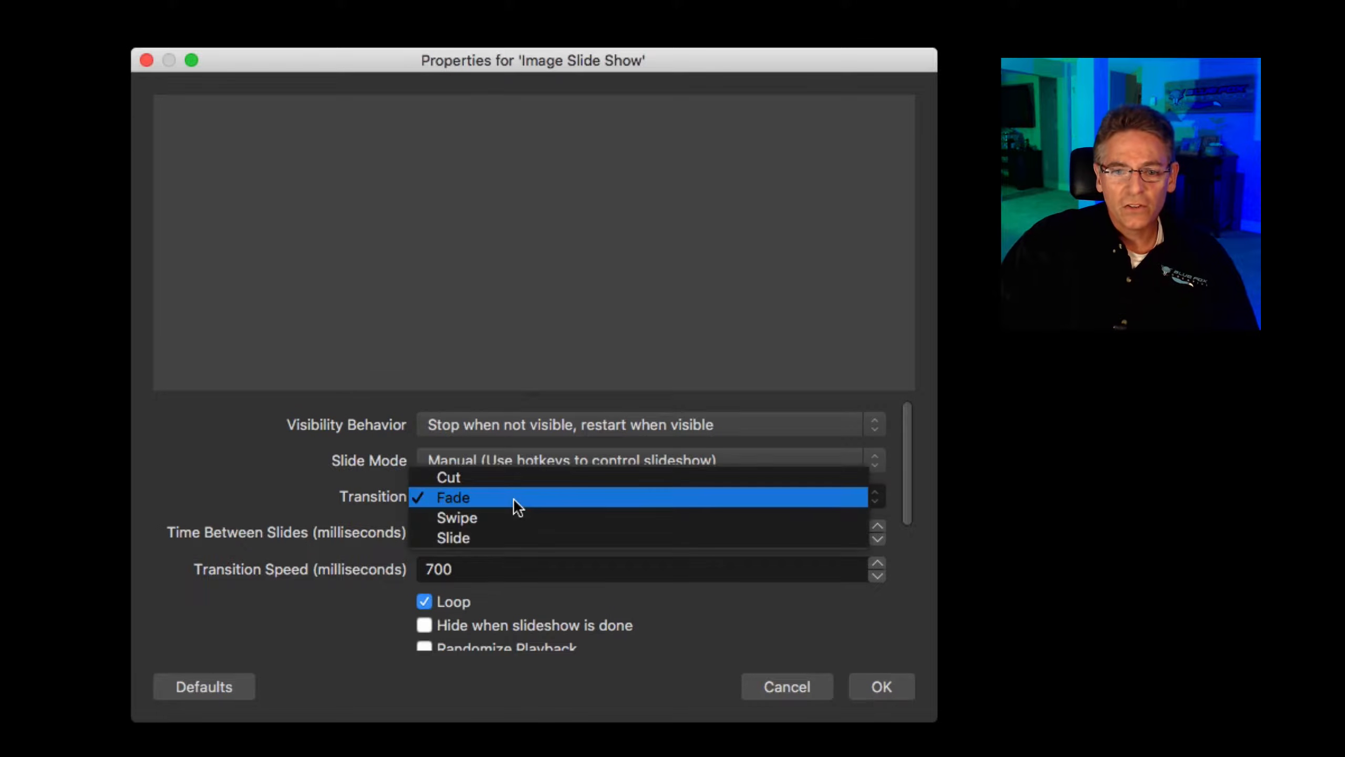
click(306, 597)
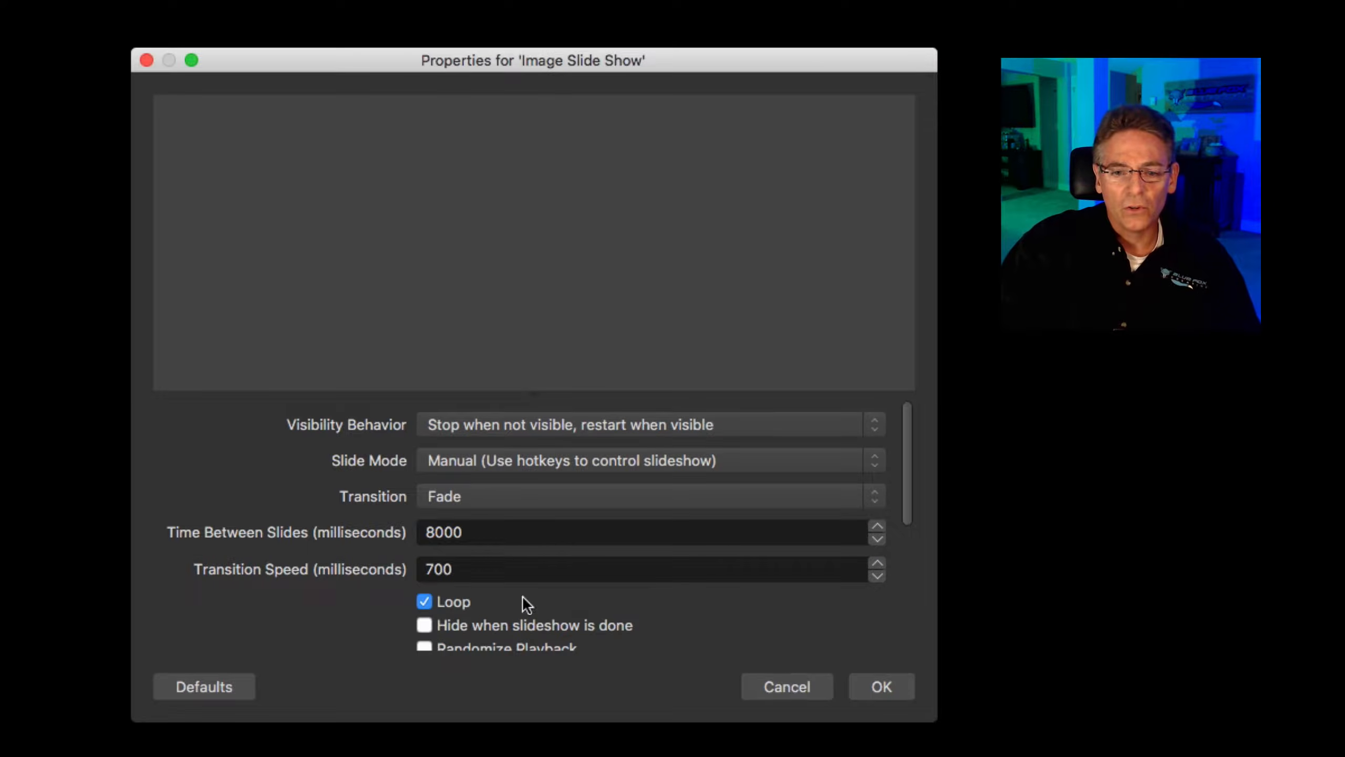
scroll(525, 593, down, 3)
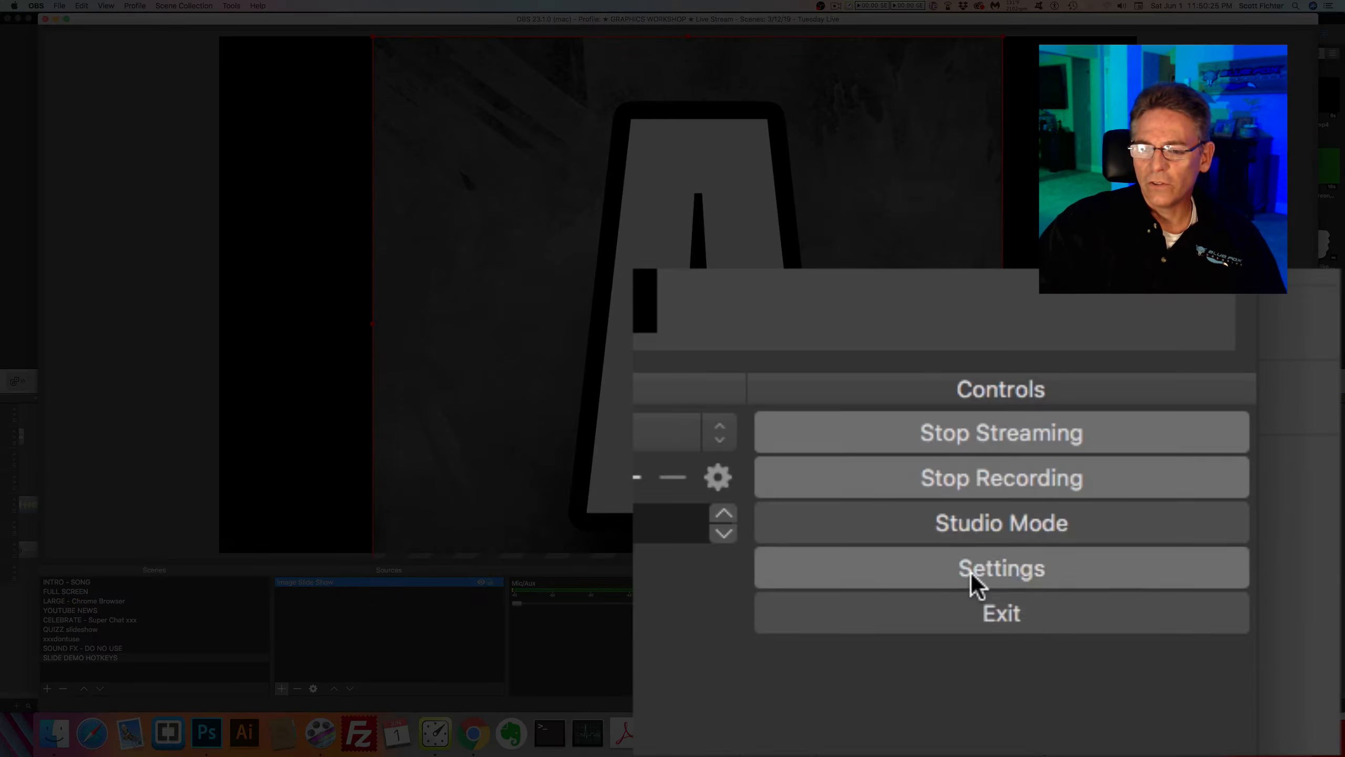
Step: Open the hotkey settings and assign the right arrow to Next Slide for the Image Slide Show source
click(1218, 625)
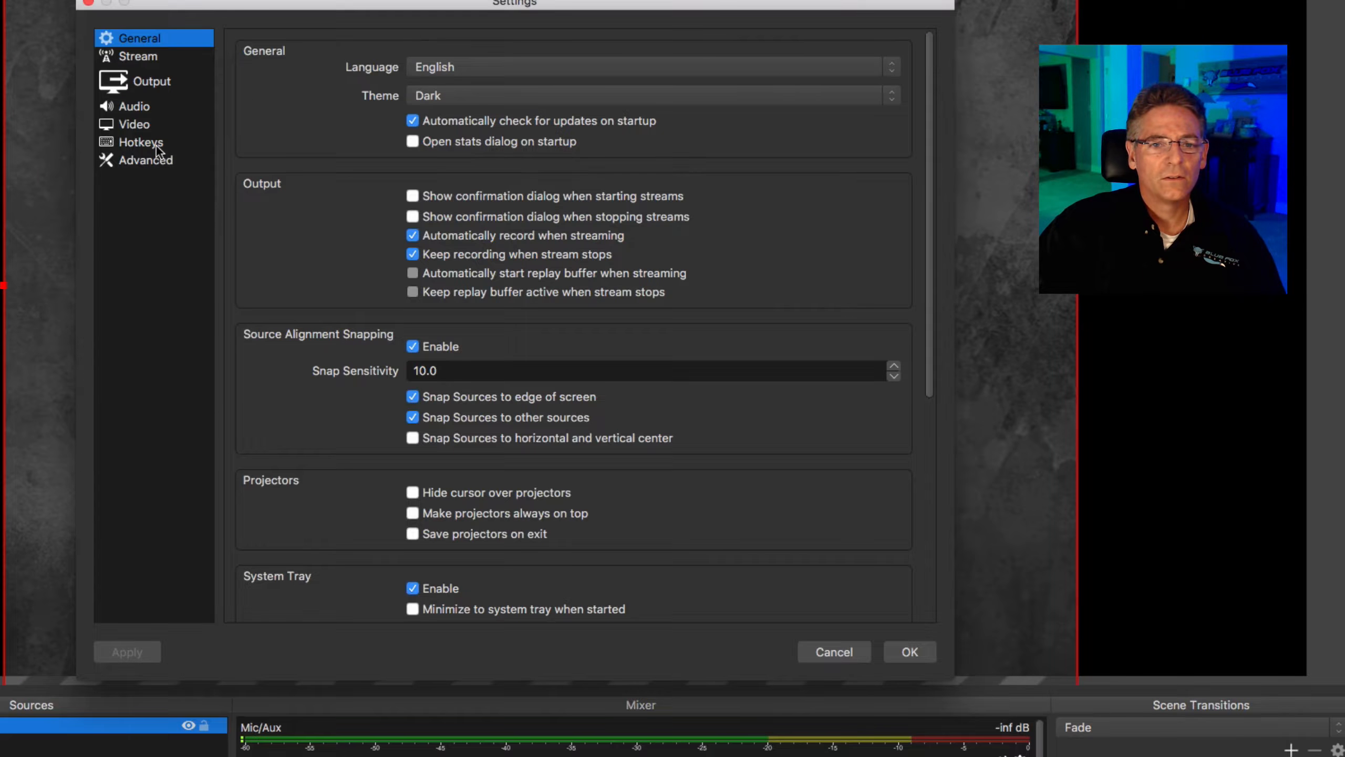
click(157, 148)
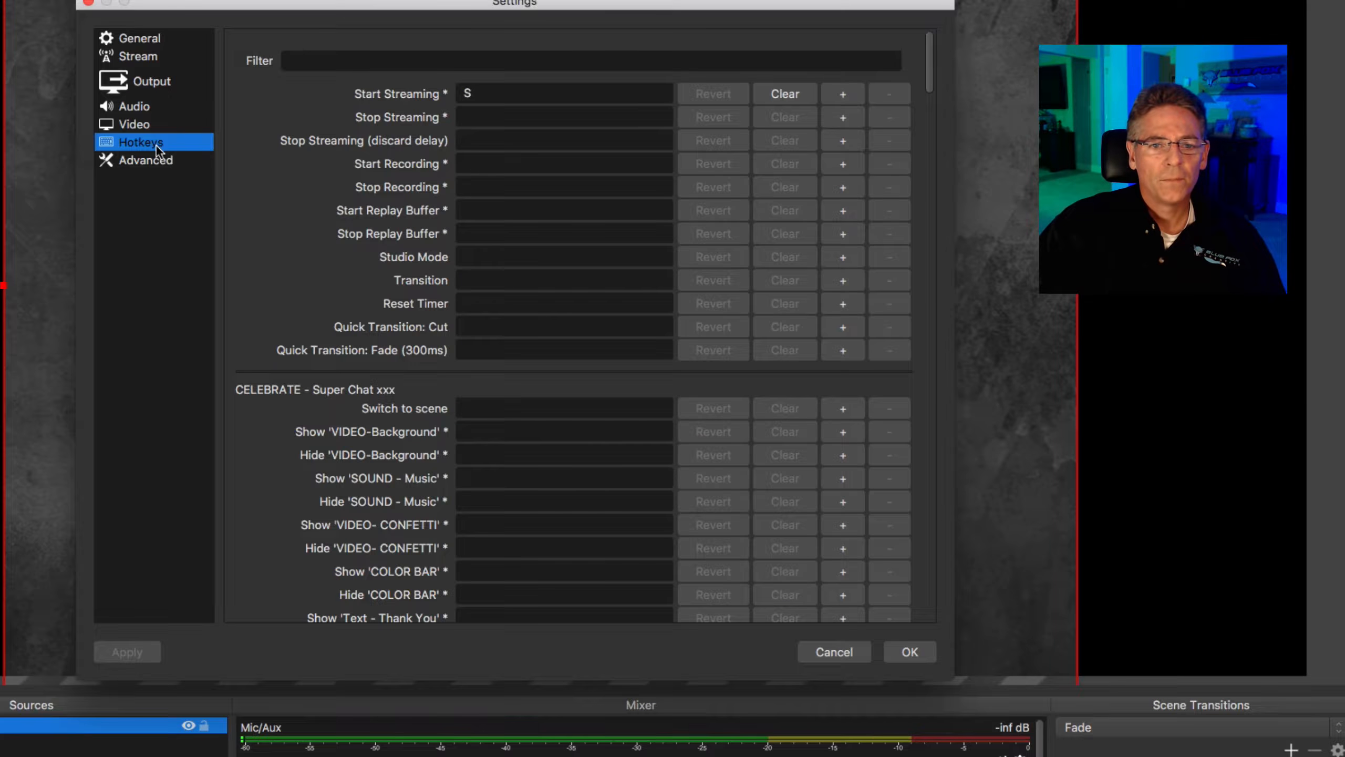
scroll(560, 301, down, 10)
scroll(560, 313, down, 15)
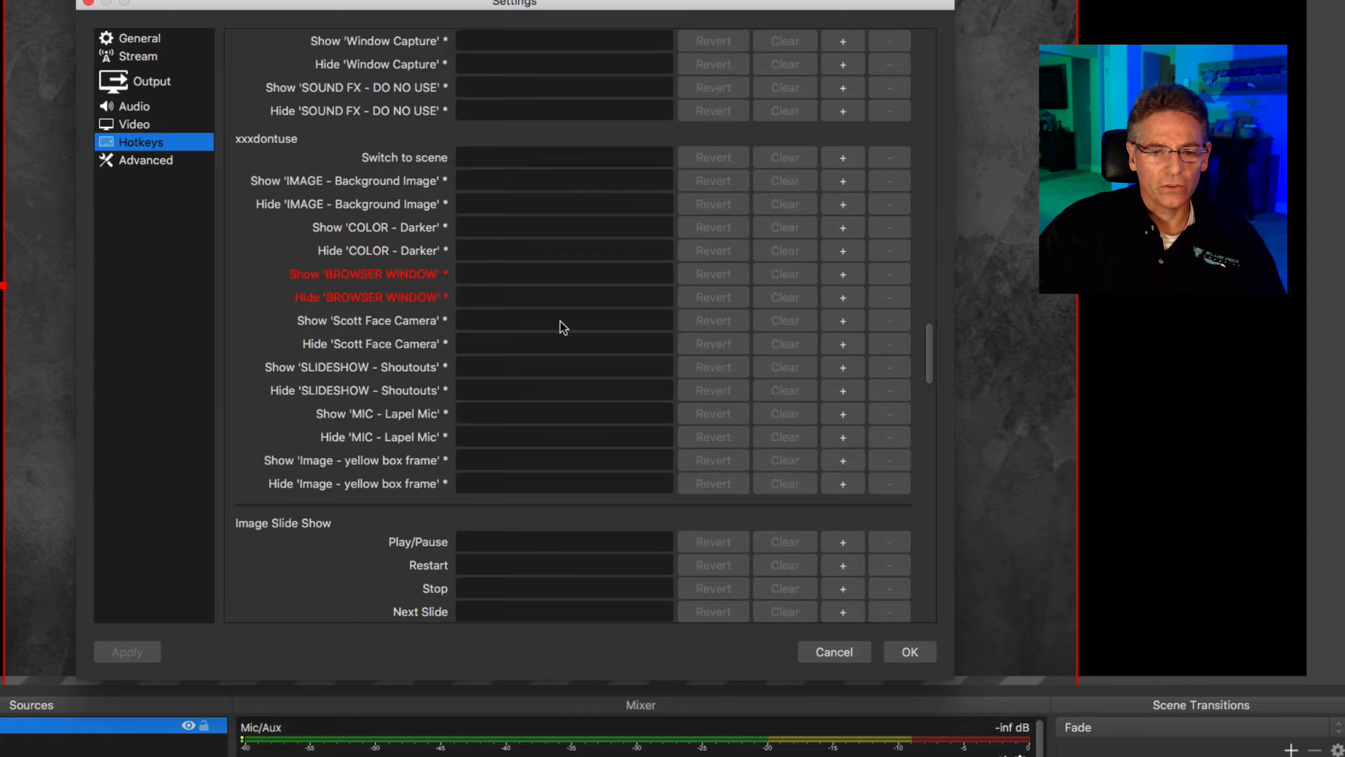
scroll(560, 322, down, 5)
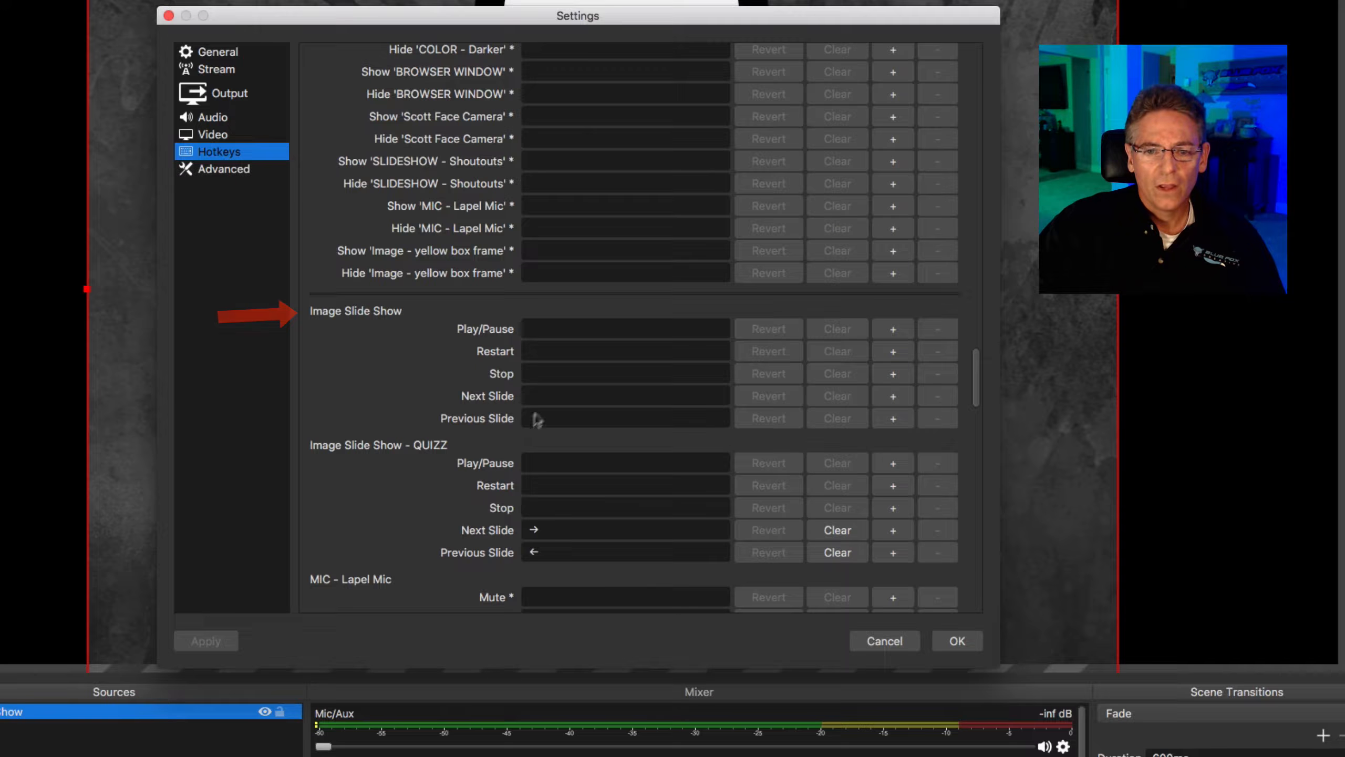
click(545, 402)
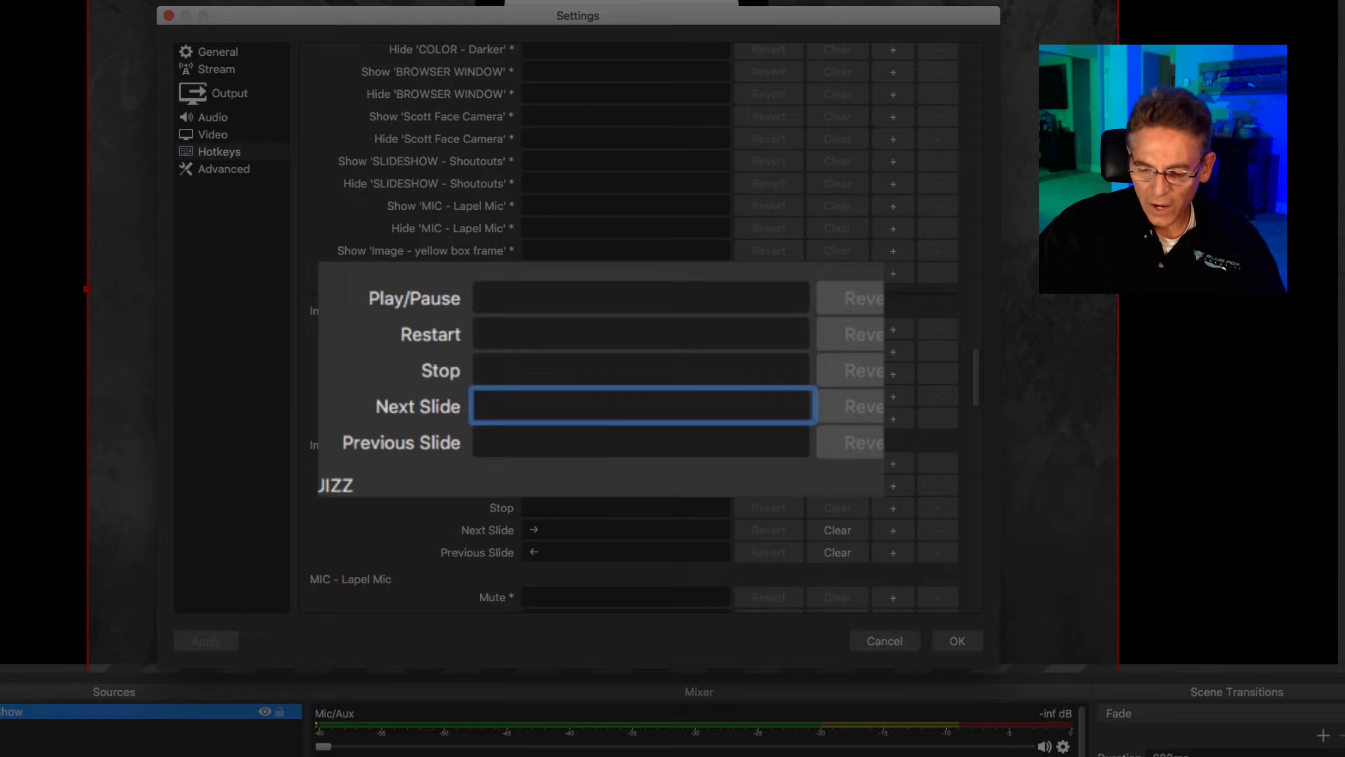
key(Right)
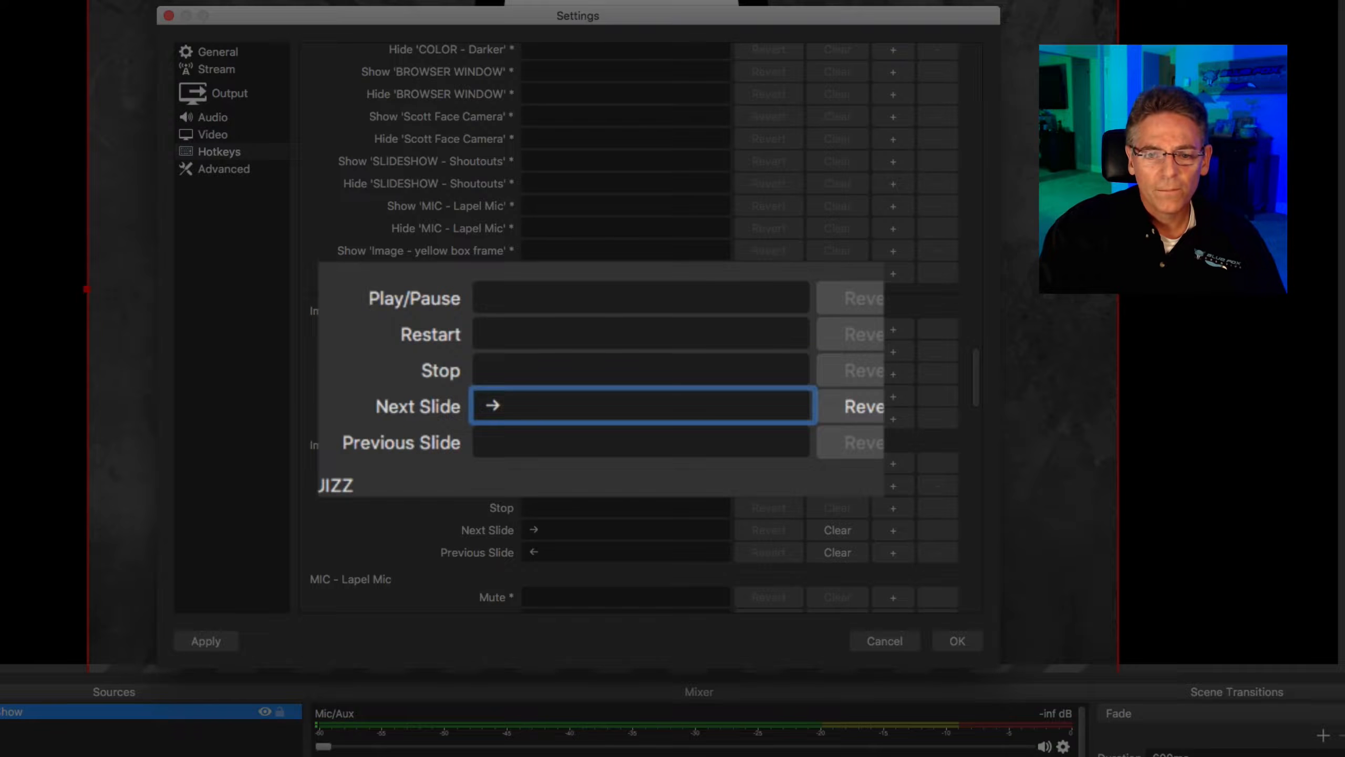
Step: Assign the left arrow to Previous Slide for the Image Slide Show source and save the settings
click(500, 444)
key(Left)
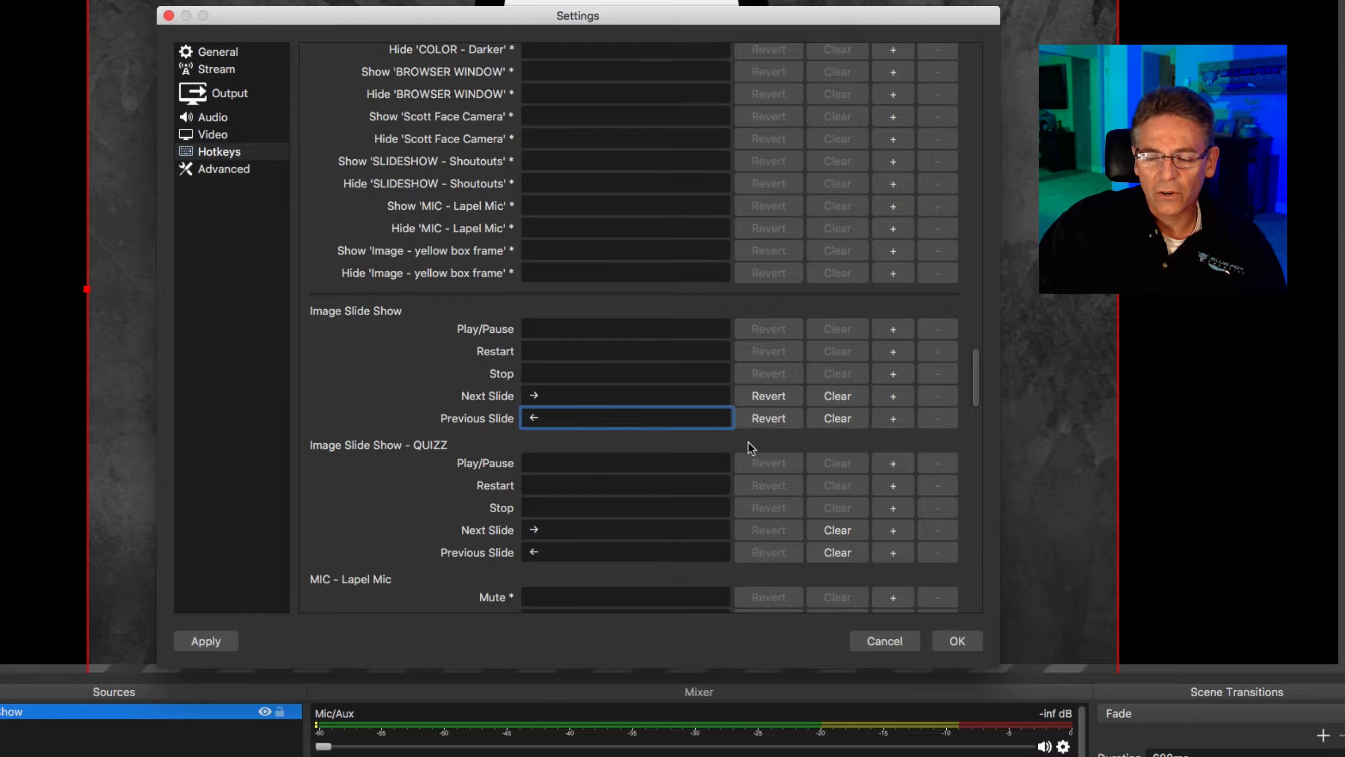
click(972, 649)
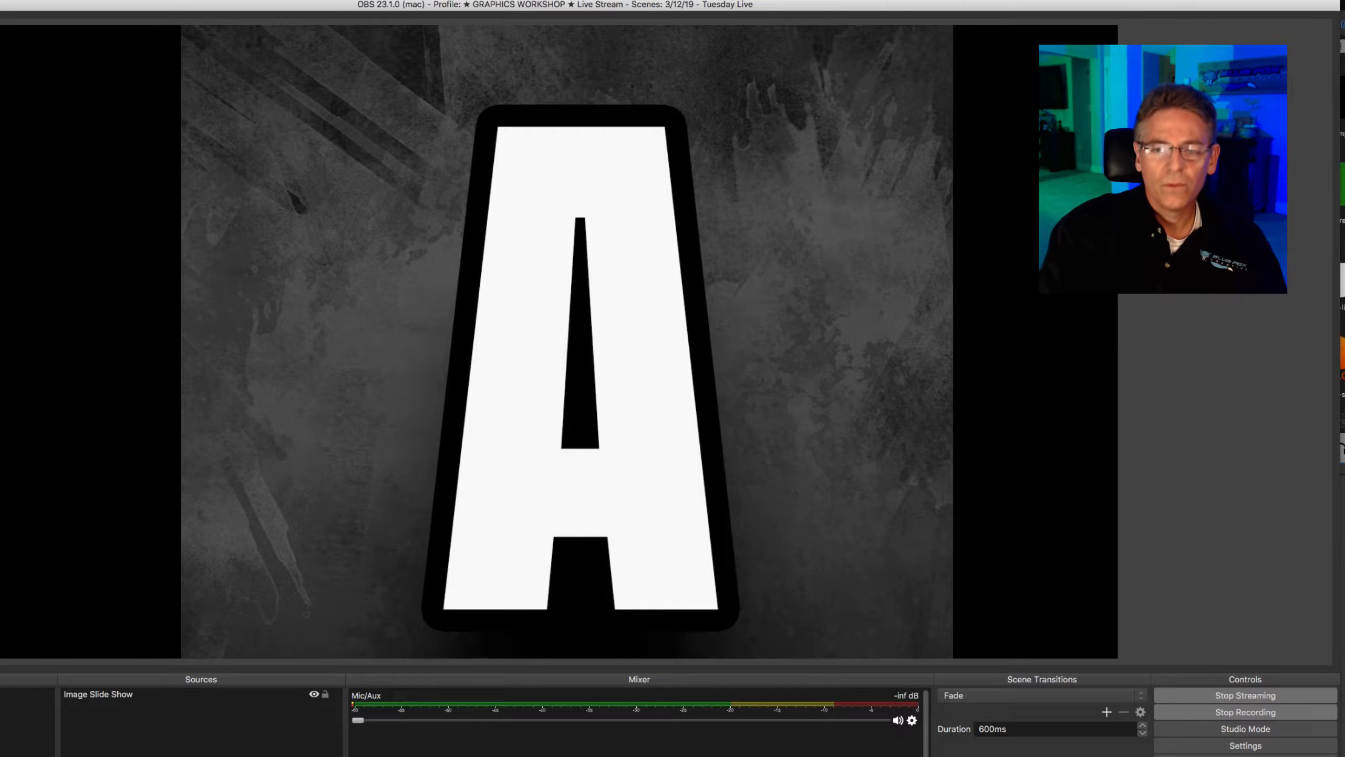
Step: Test the slide show hotkeys by advancing two slides and going back two slides
key(Right)
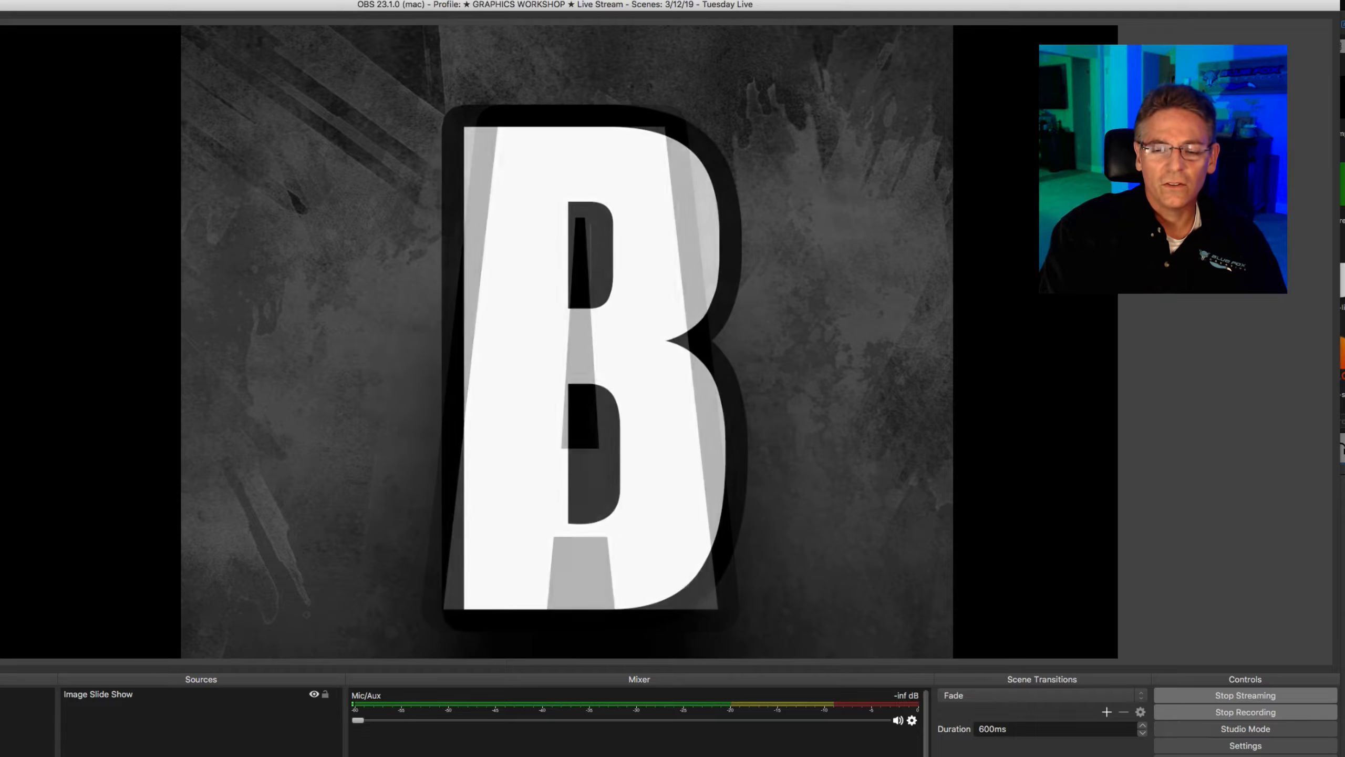
key(Right)
key(Left)
key(Left)
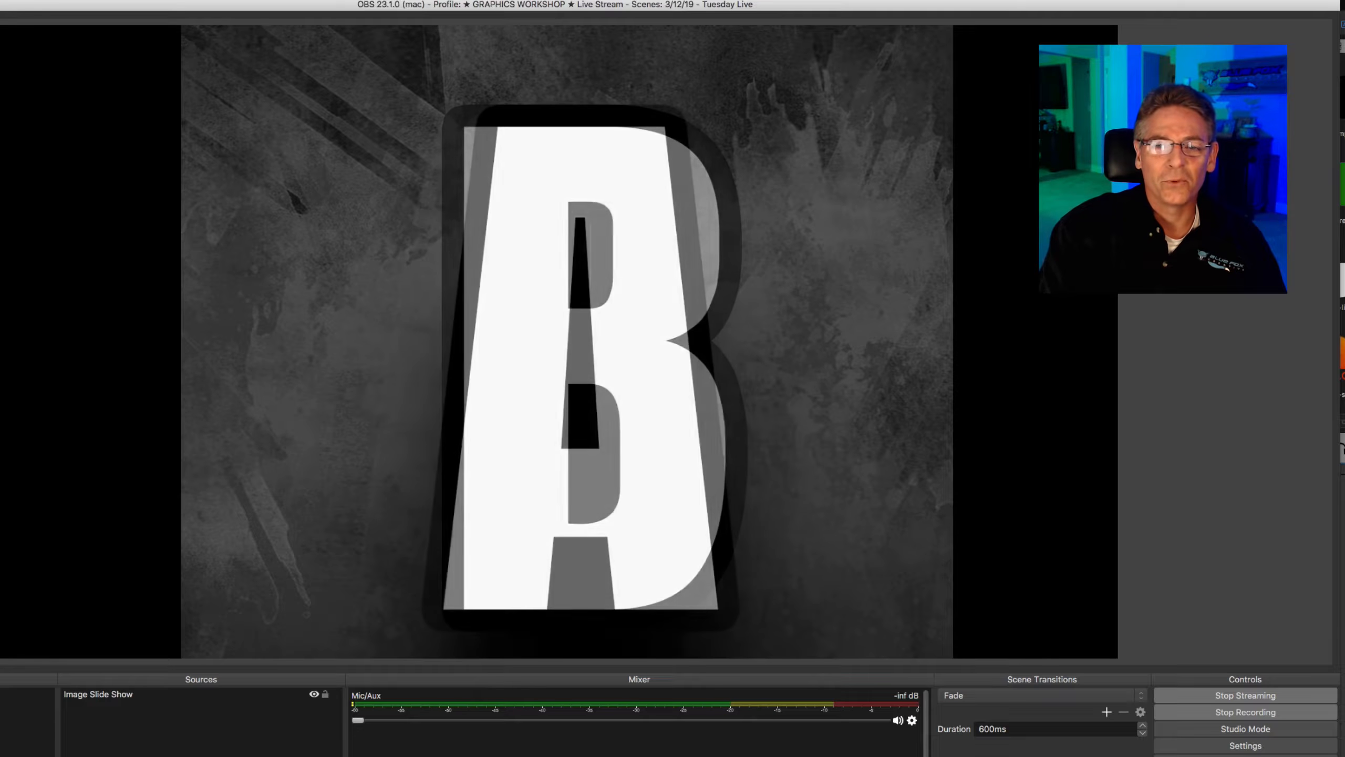